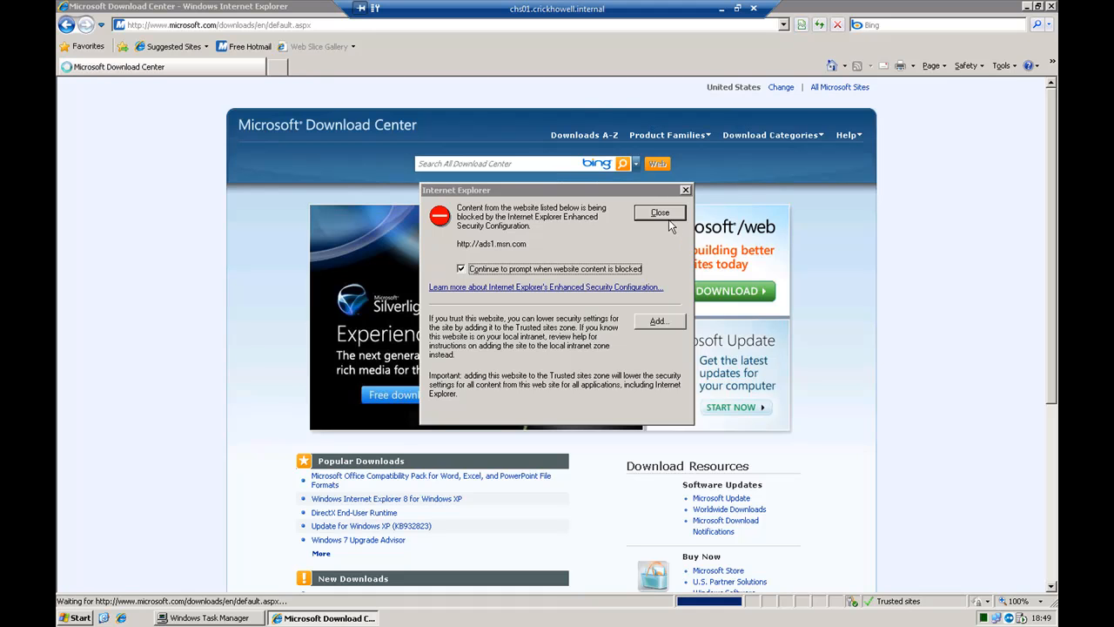
Dismiss the blocked-content warnings and search the Microsoft Download Center for ".net framework 3.5"
click(669, 214)
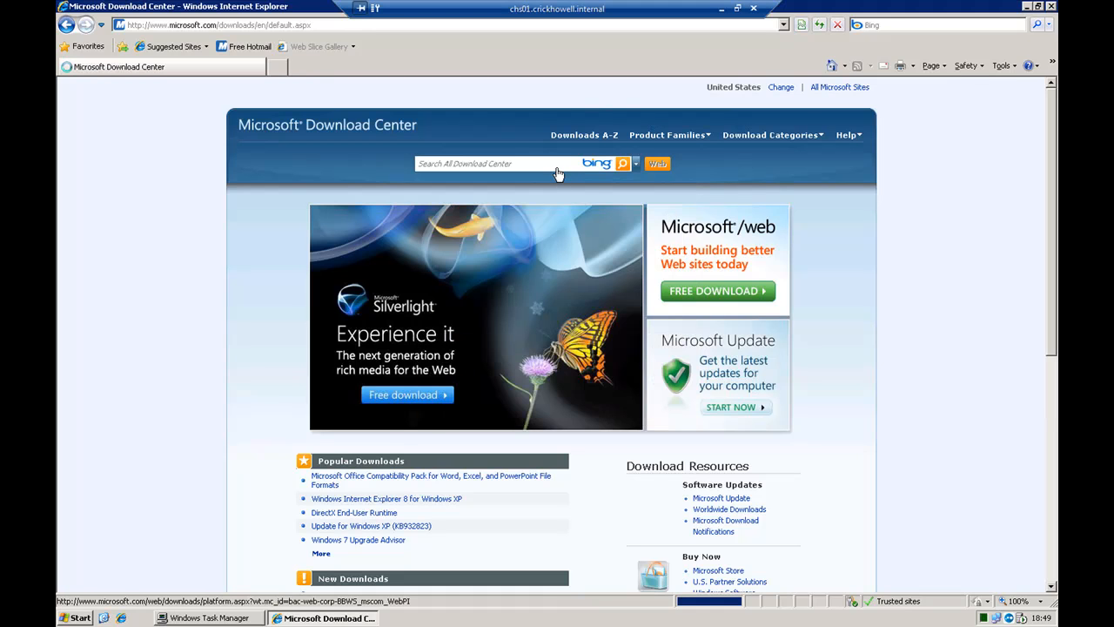
click(660, 212)
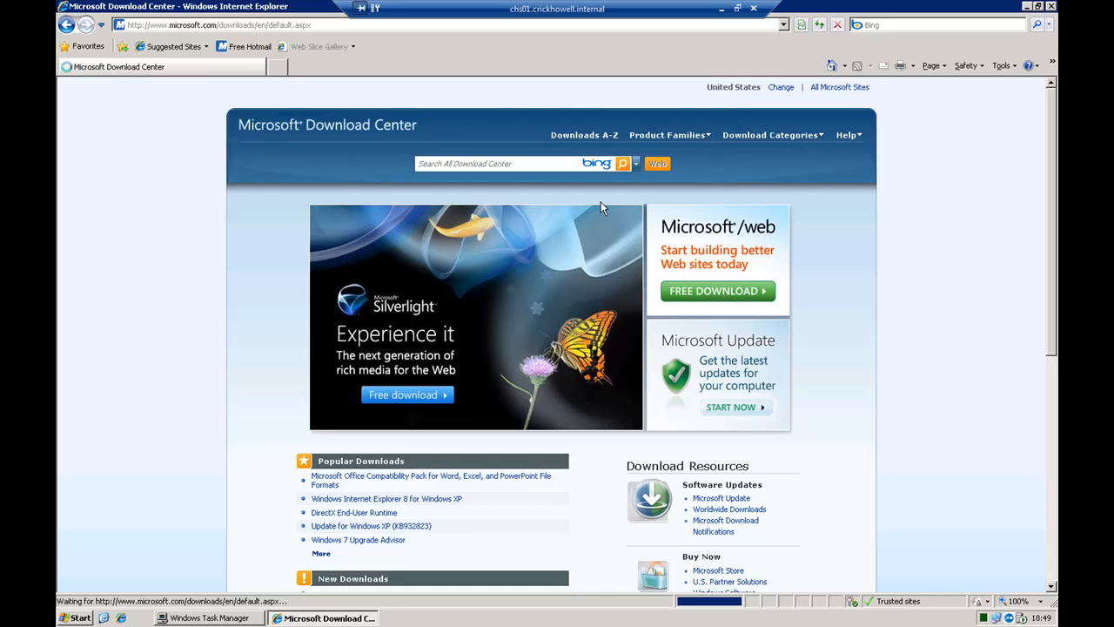
click(530, 166)
text(.net framework 3.5)
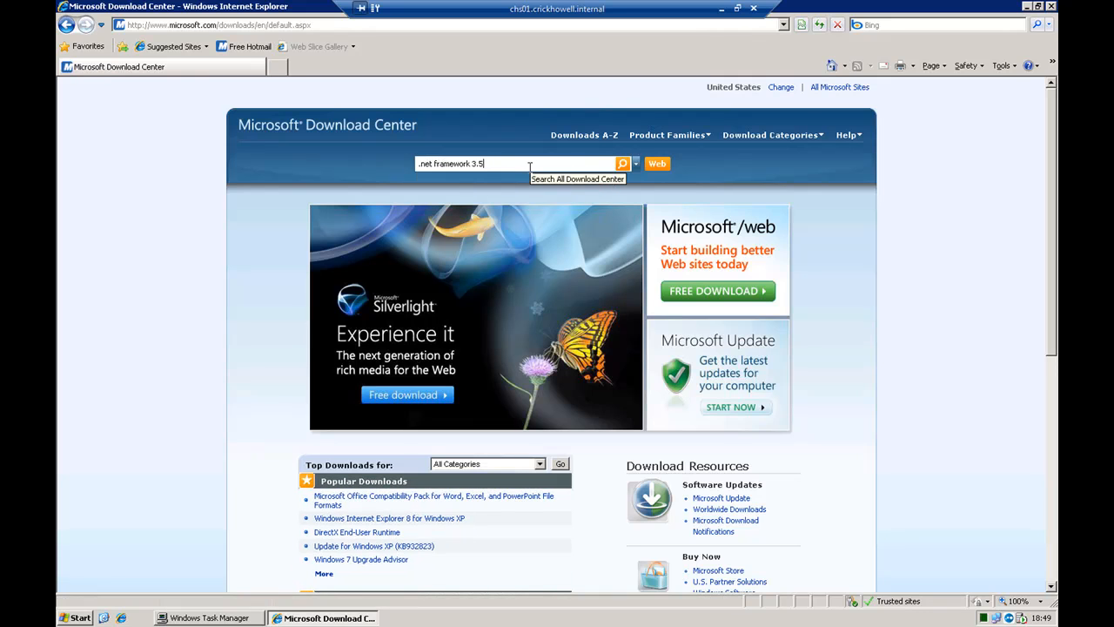
key(Return)
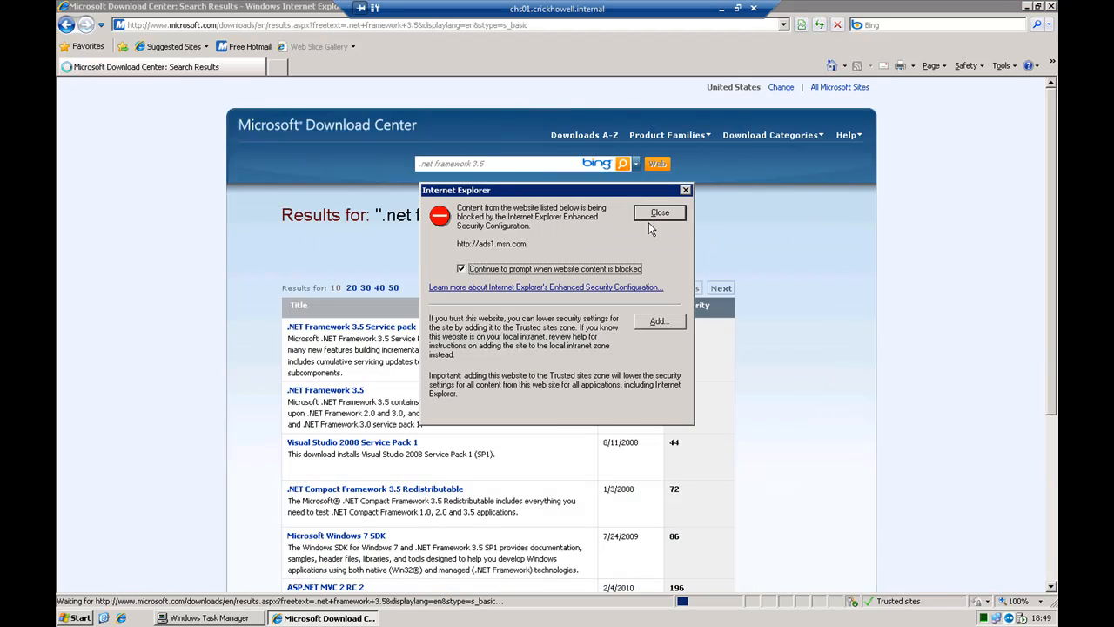
Open the .NET Framework 3.5 Service Pack 1 page from the search results, dismissing the blocked-content warnings
click(658, 216)
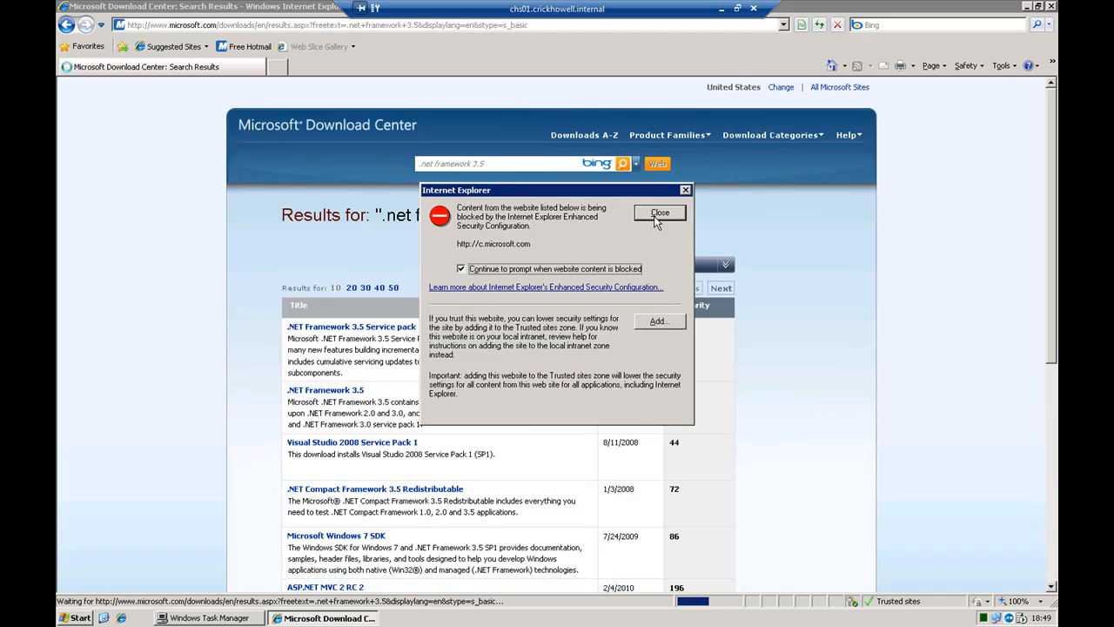
click(658, 216)
click(357, 329)
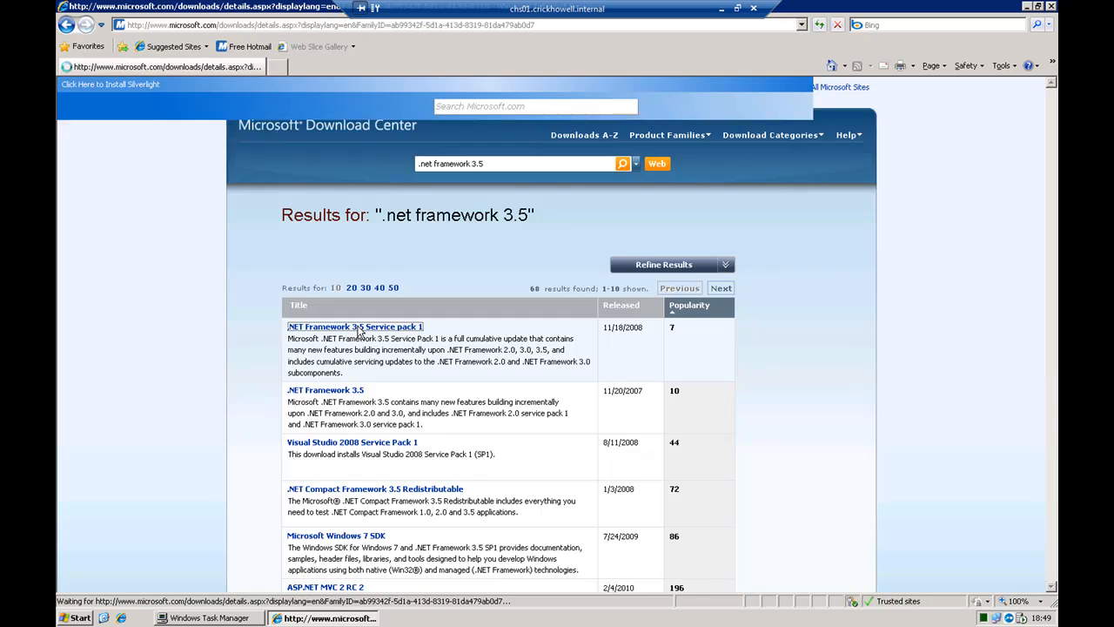
click(673, 218)
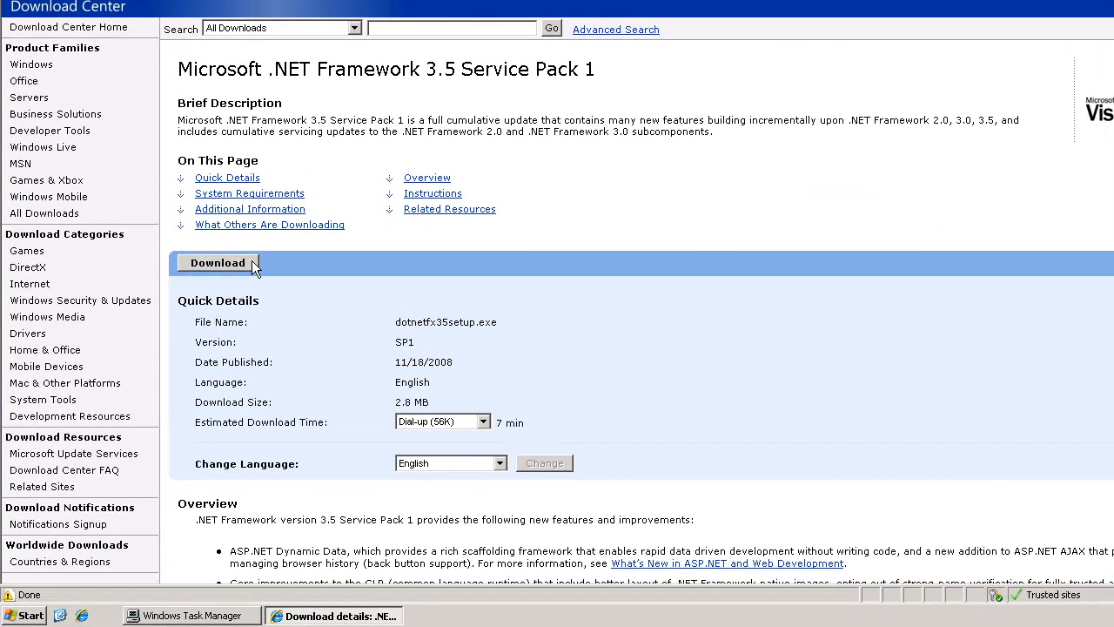
Download and run the .NET Framework 3.5 Service Pack 1 installer, dotnetfx35setup.exe, closing the blocked-content warning
click(252, 273)
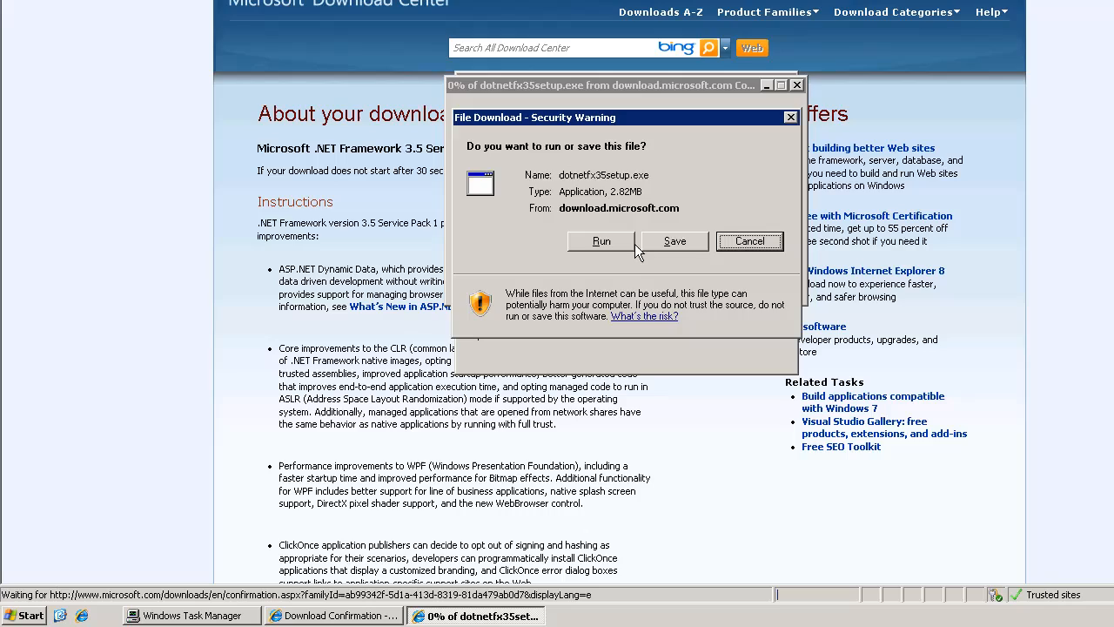
click(633, 245)
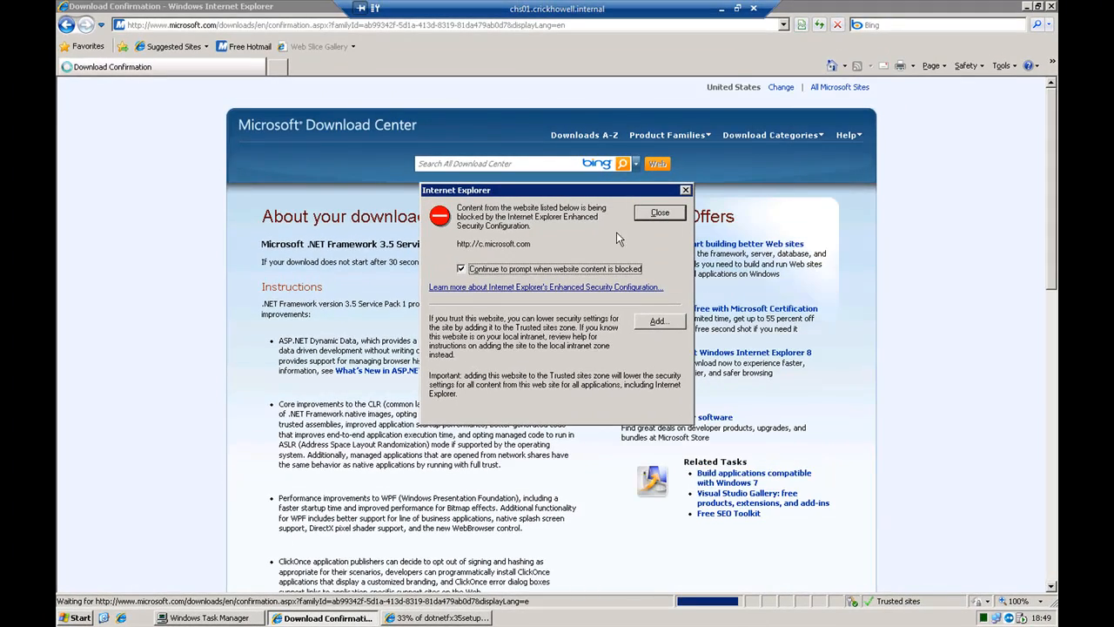
click(660, 212)
Return to the service pack's details page and examine its system requirements and installation instructions
click(66, 24)
click(684, 214)
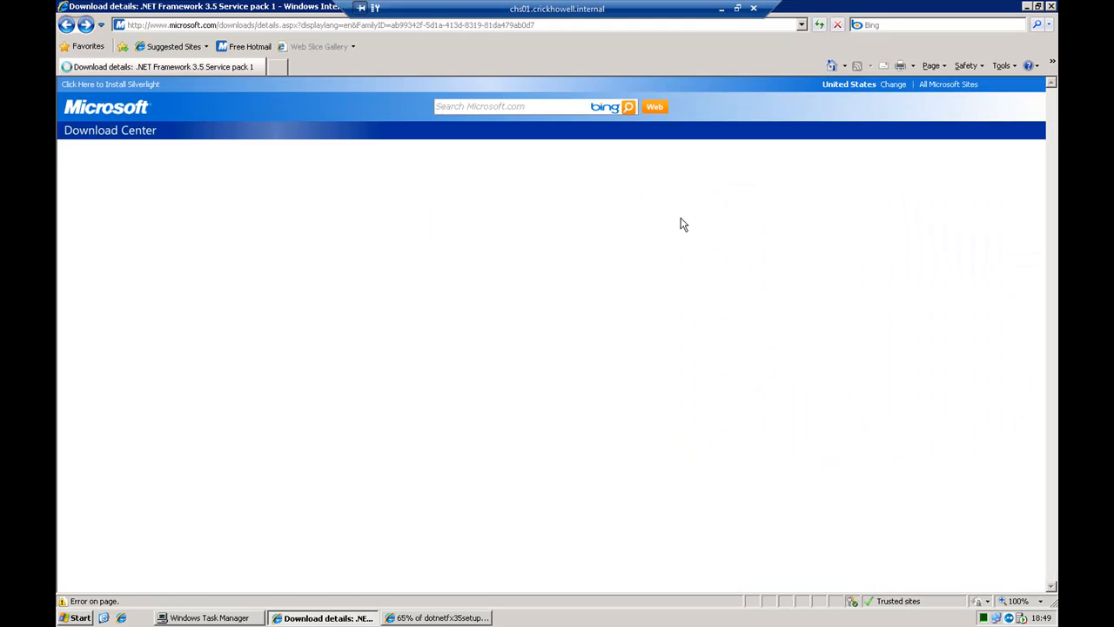
scroll(683, 417, down, 5)
scroll(685, 420, down, 5)
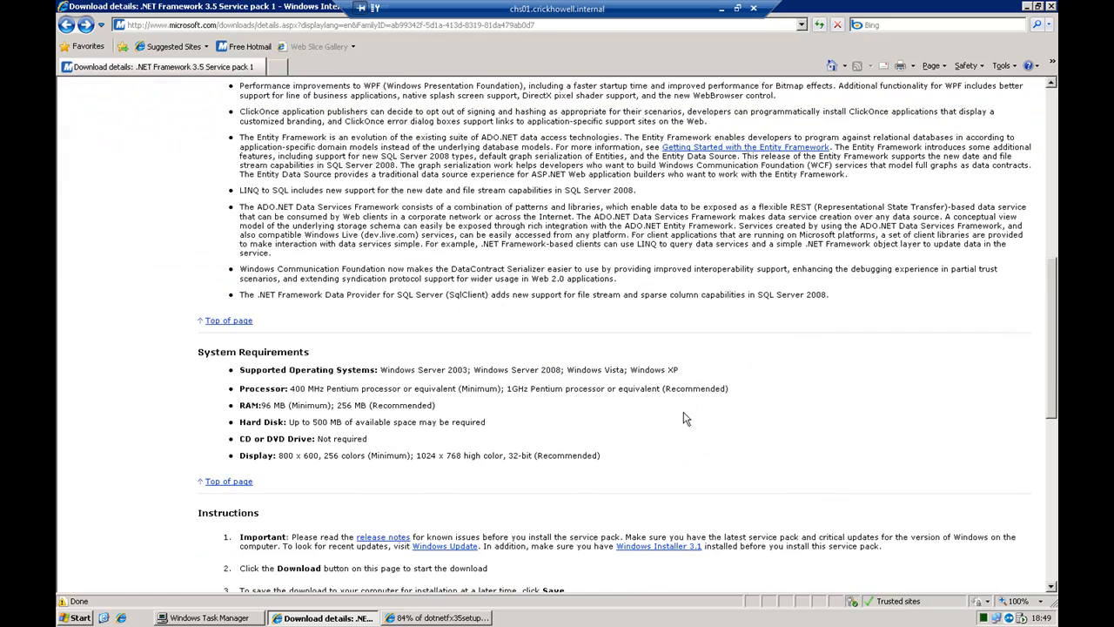
scroll(684, 418, down, 5)
scroll(683, 418, down, 2)
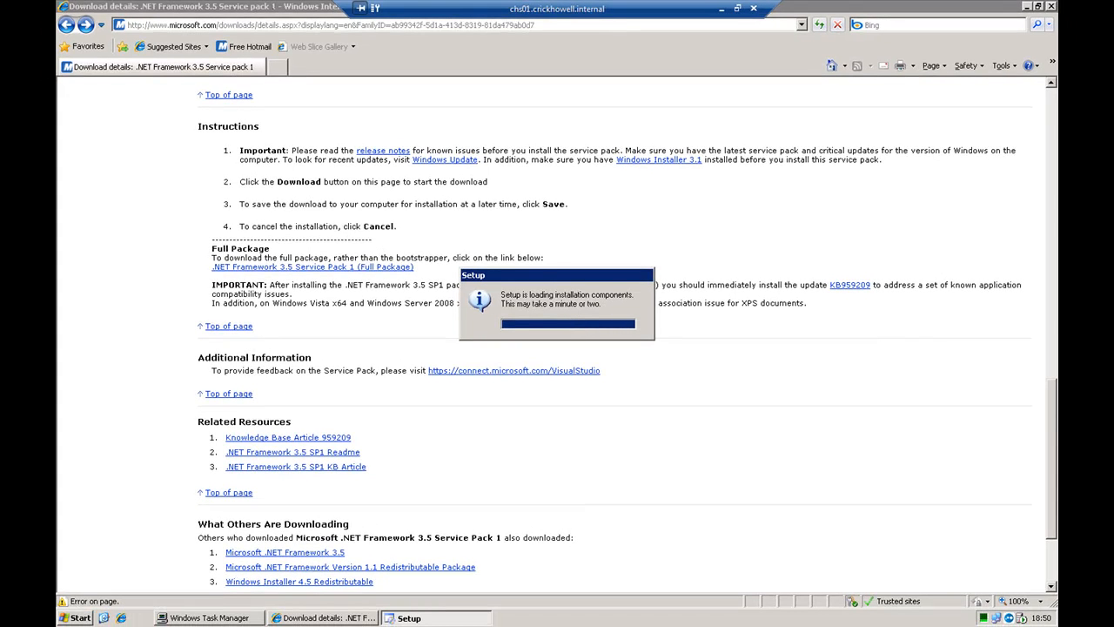
Cancel the .NET Framework 3.5 SP1 setup from its Maintenance Mode page, leaving the Repair option selected
click(233, 29)
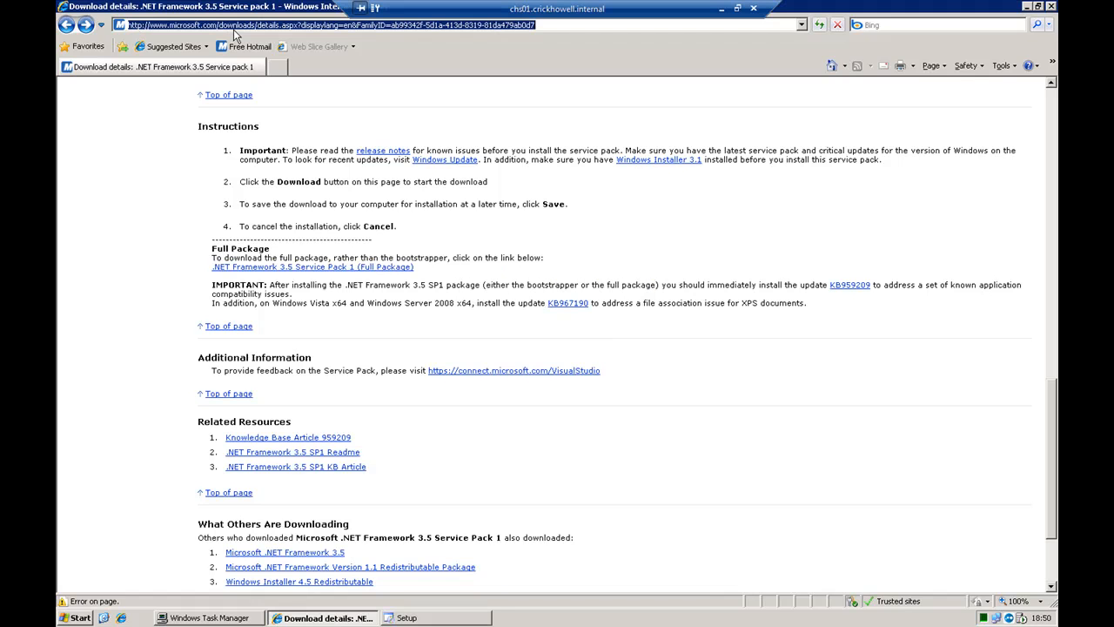
text(e)
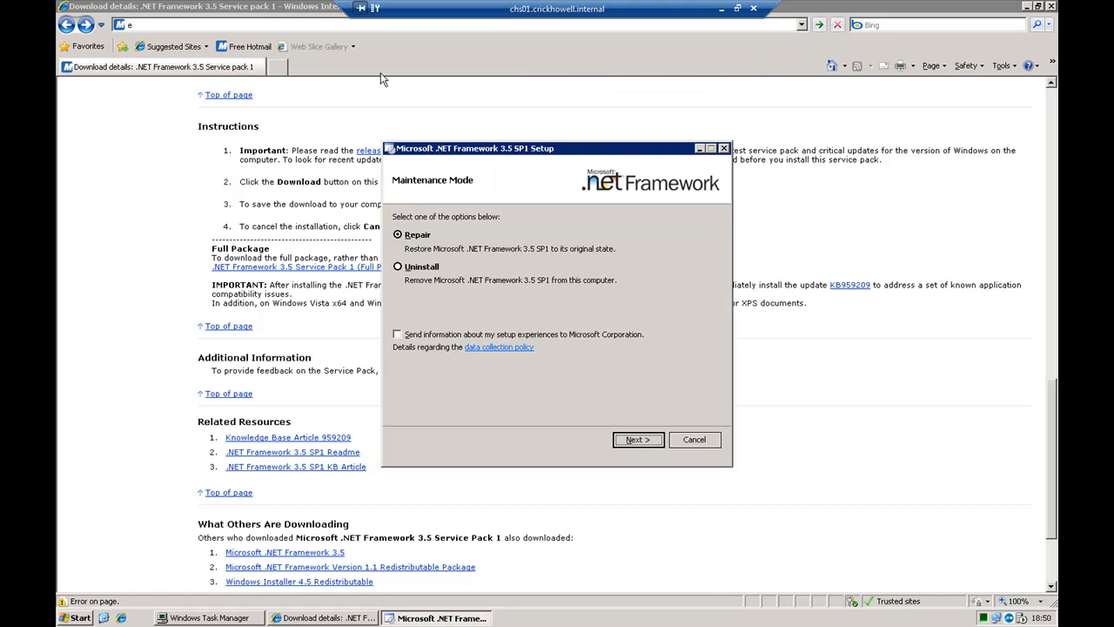
click(398, 237)
click(701, 442)
click(531, 343)
Go to the Home Access Plus+ project site at chsextranet.codeplex.com and dismiss the blocked-content warning
text(e)
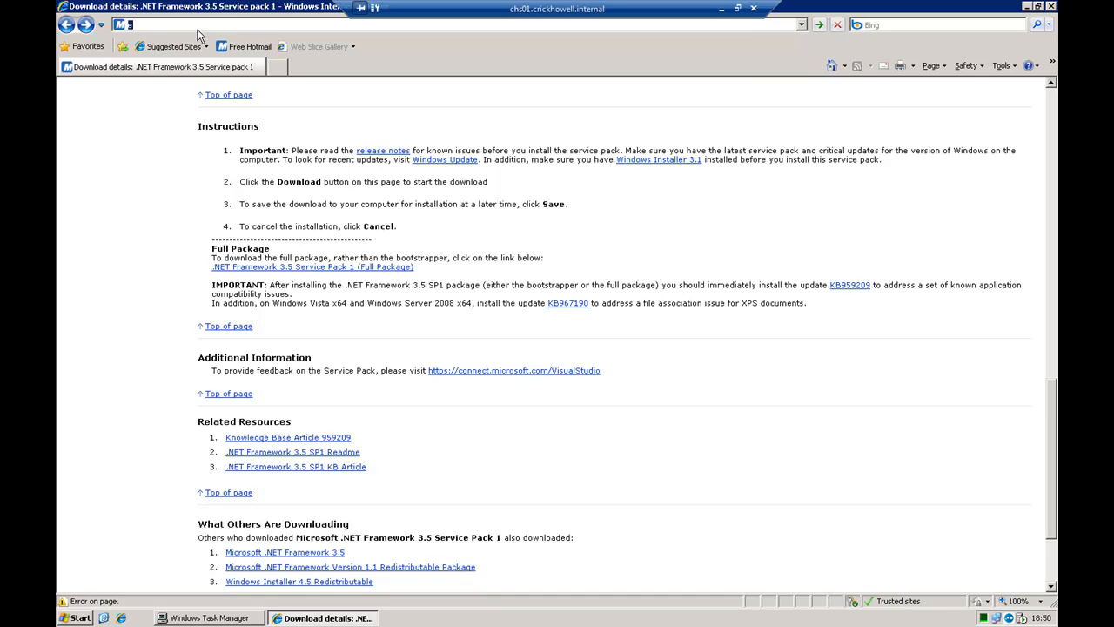
text(xch)
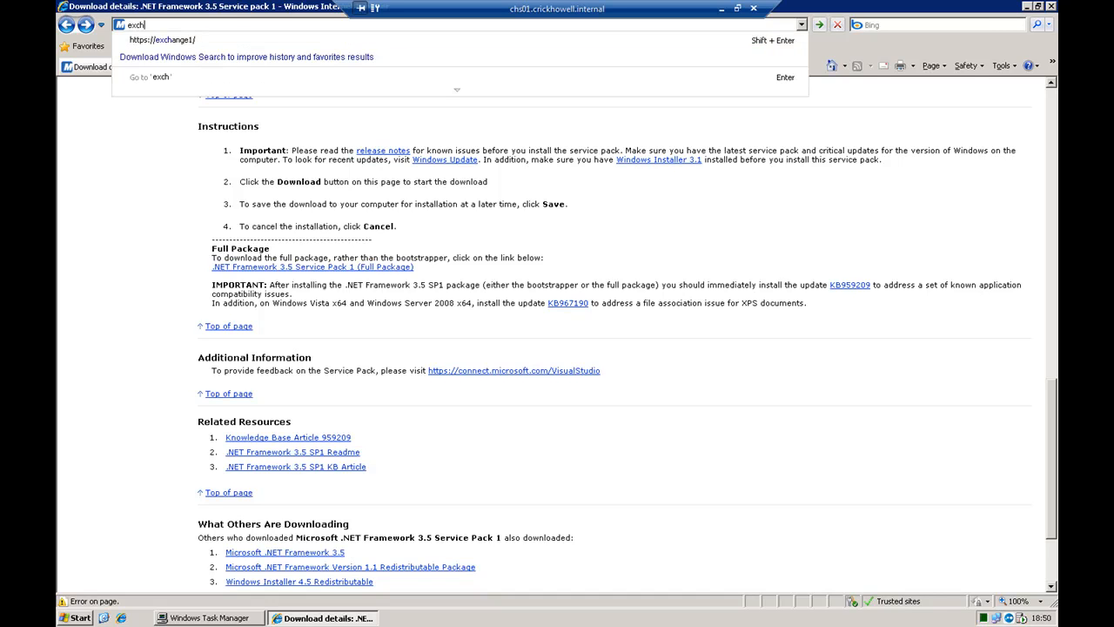
key(shift+Home)
text(chse)
key(Down)
key(Return)
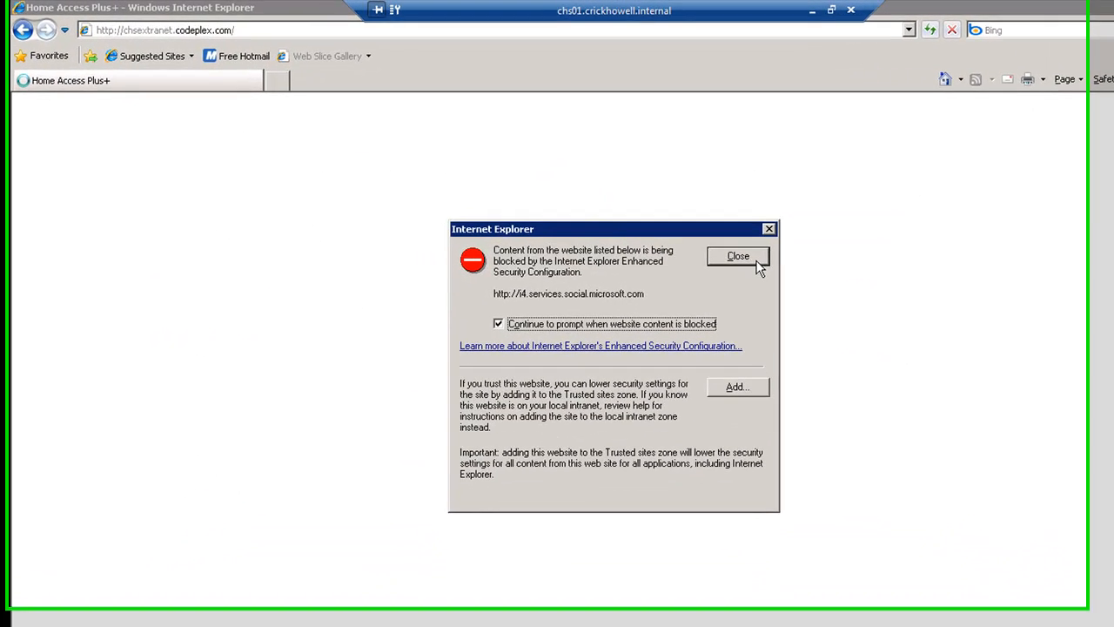
click(671, 215)
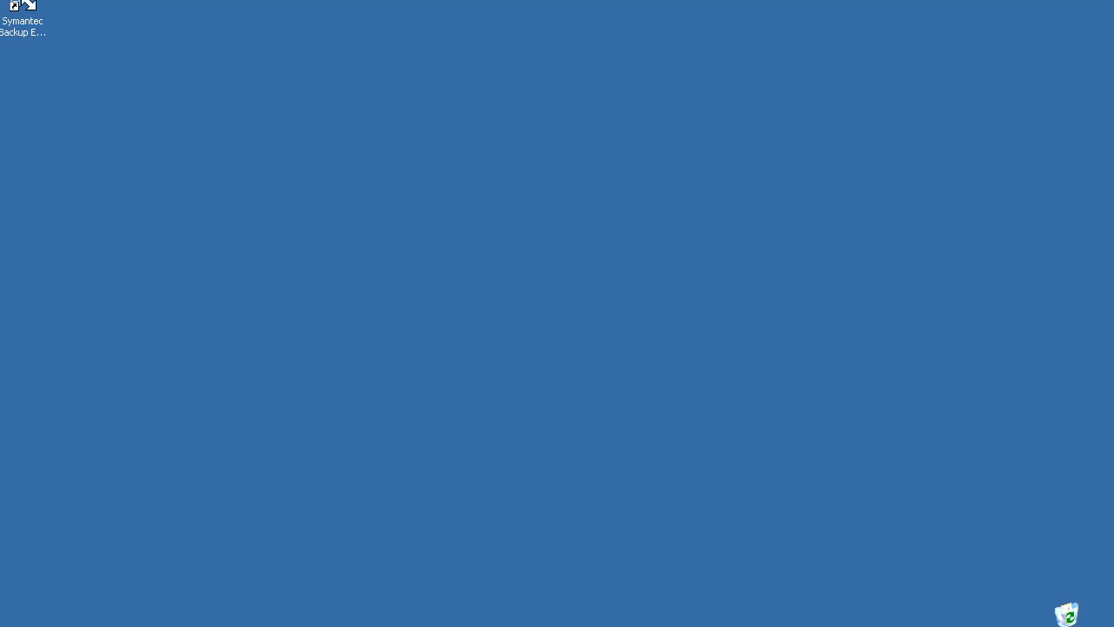
Open the Extranet folder inside D:\RMNetwork\RMManage\Web Components on the server
key(super)
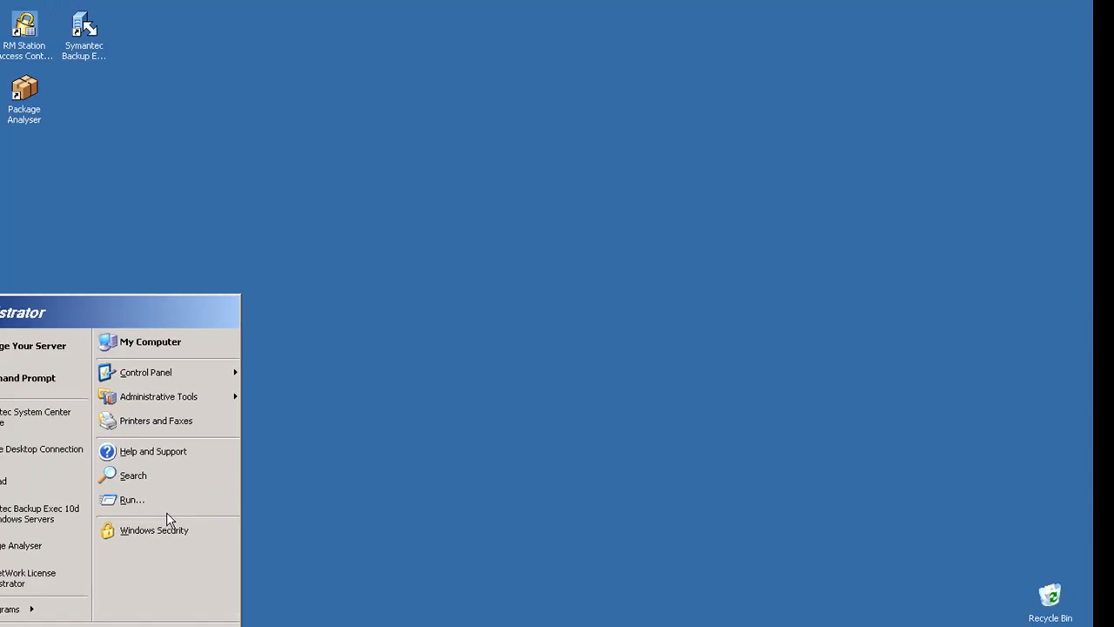
click(115, 520)
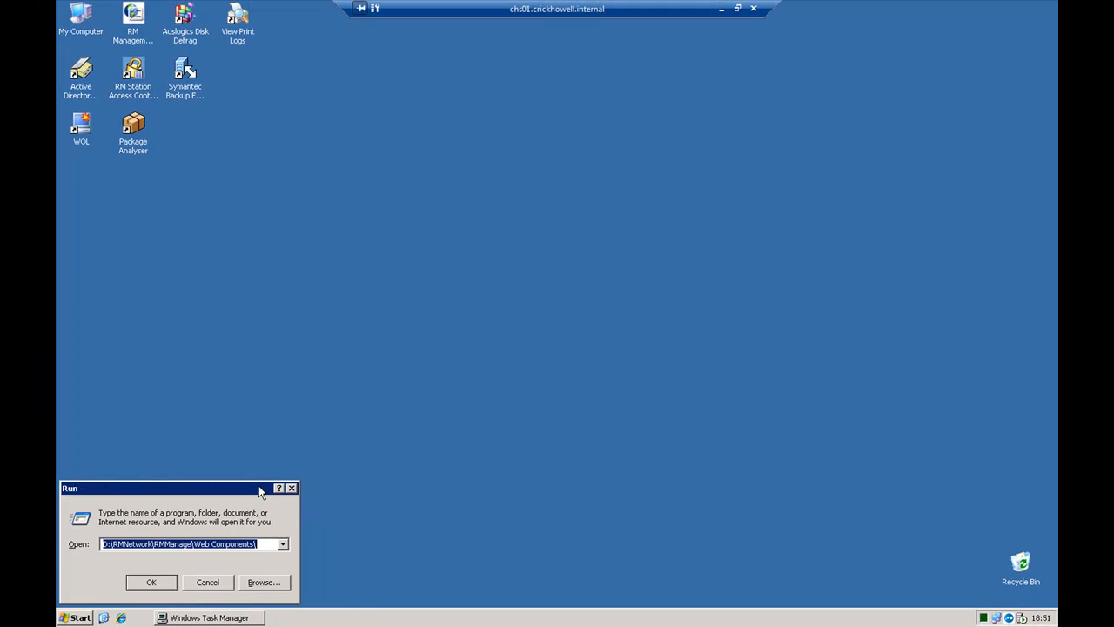
key(Return)
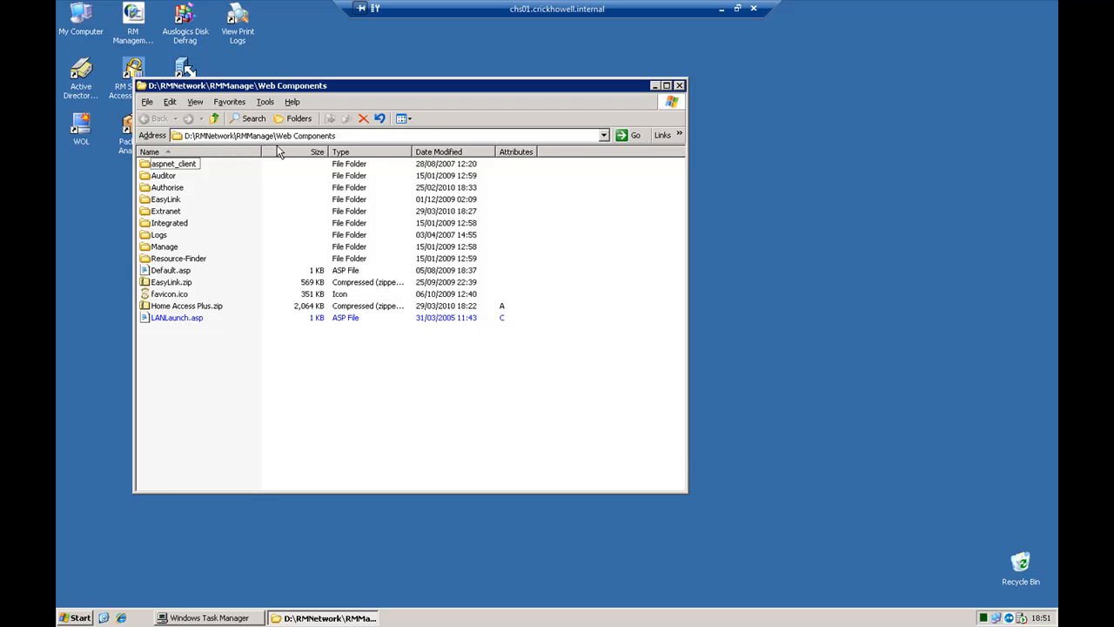
click(202, 308)
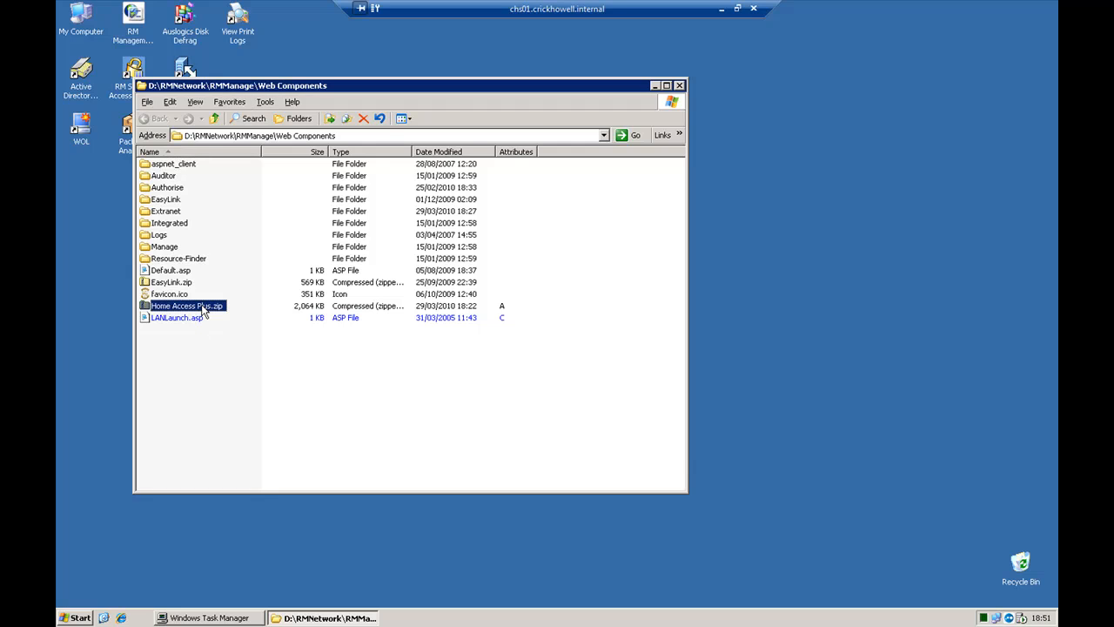
click(168, 212)
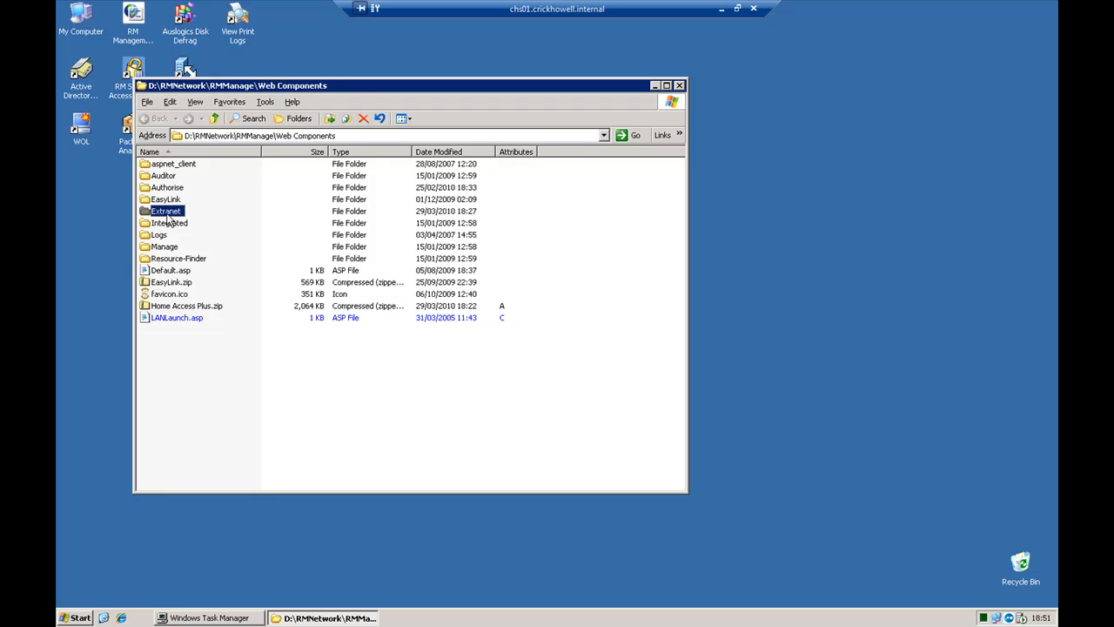
double_click(168, 216)
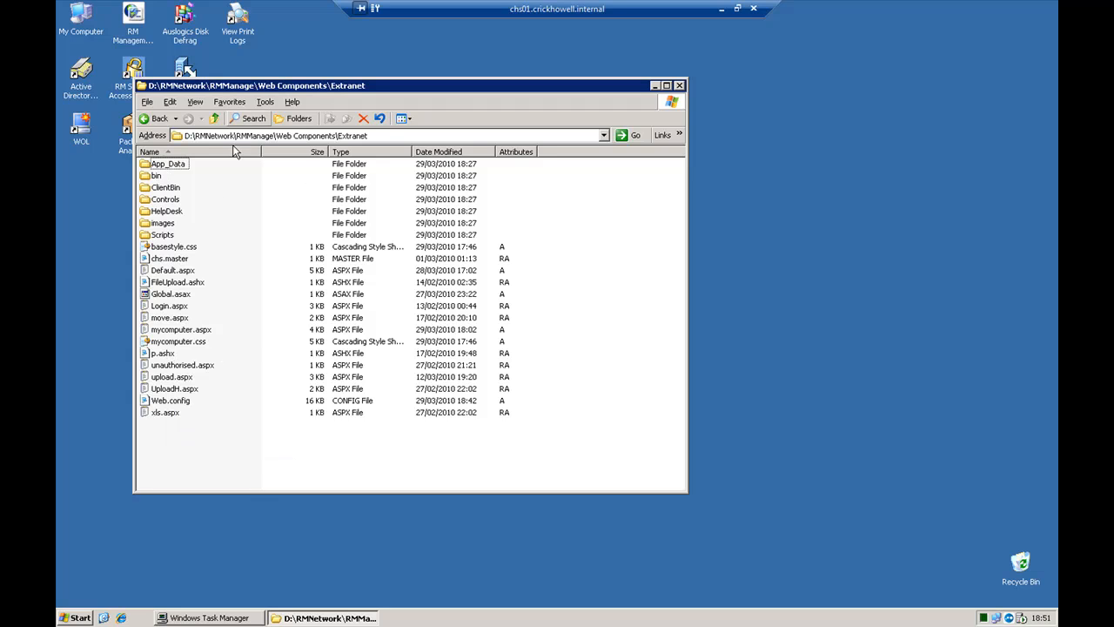
Switch to Internet Information Services (IIS) Manager, maximize it and expand the application pools of CHS01
click(61, 620)
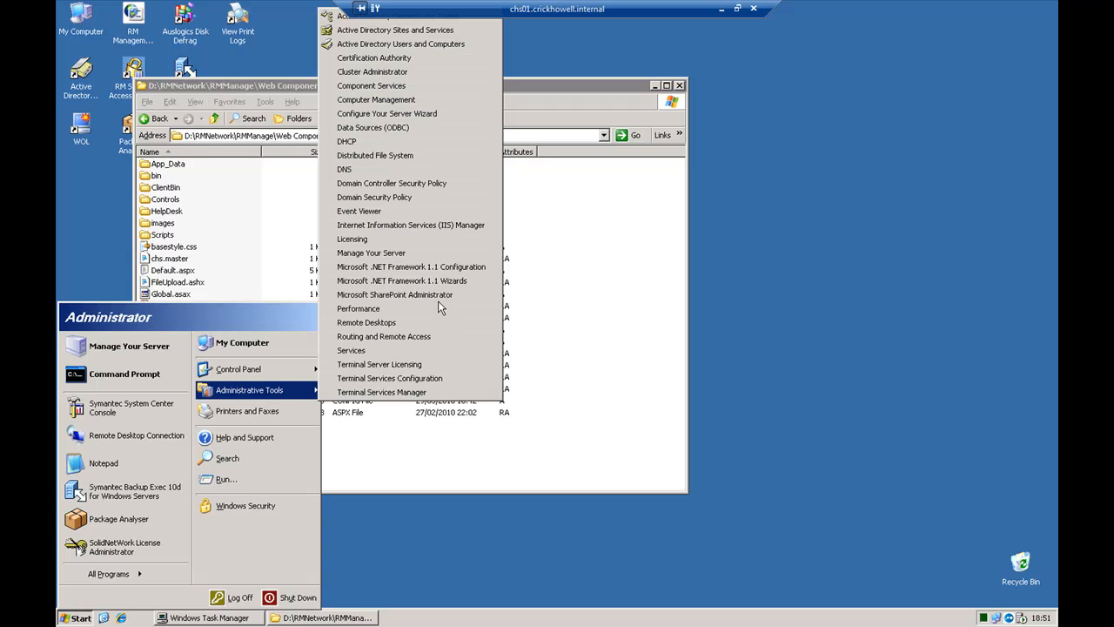
click(436, 226)
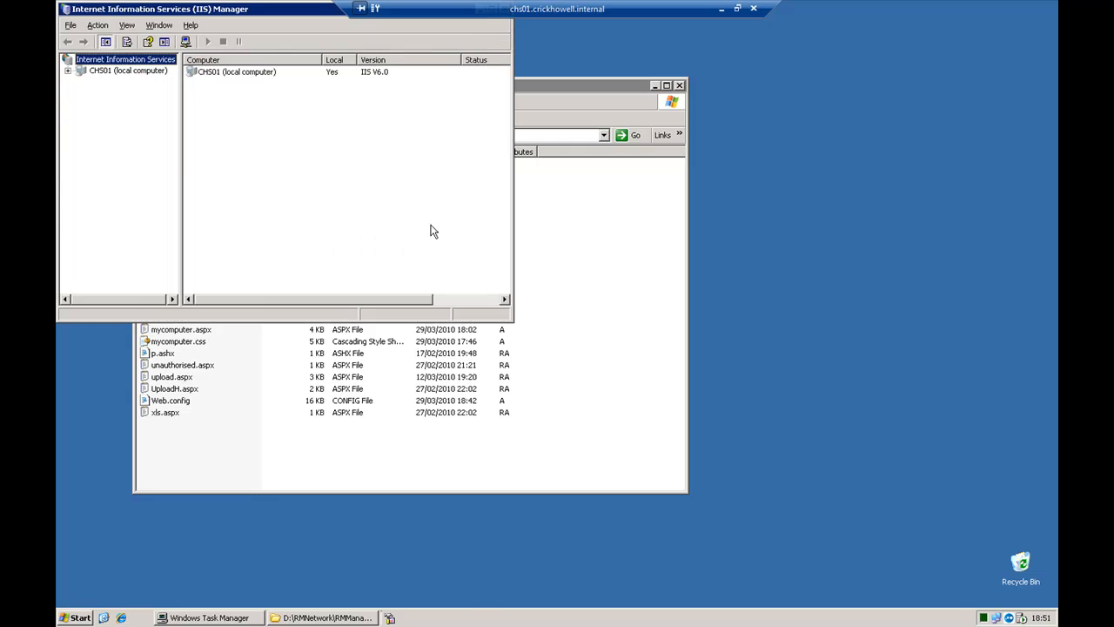
double_click(92, 10)
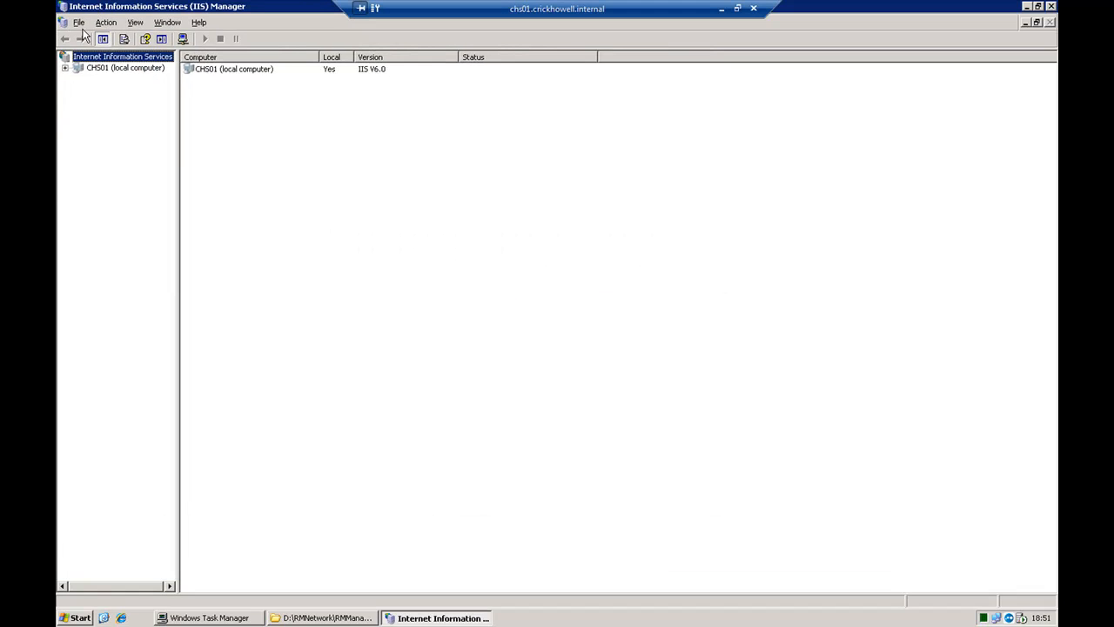
click(64, 69)
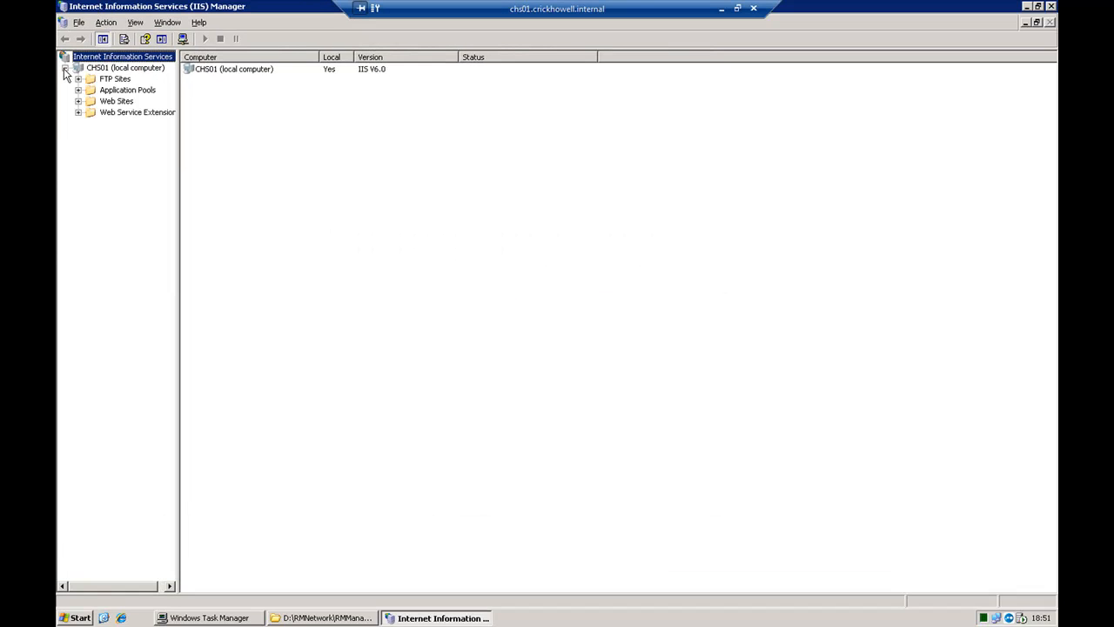
click(78, 90)
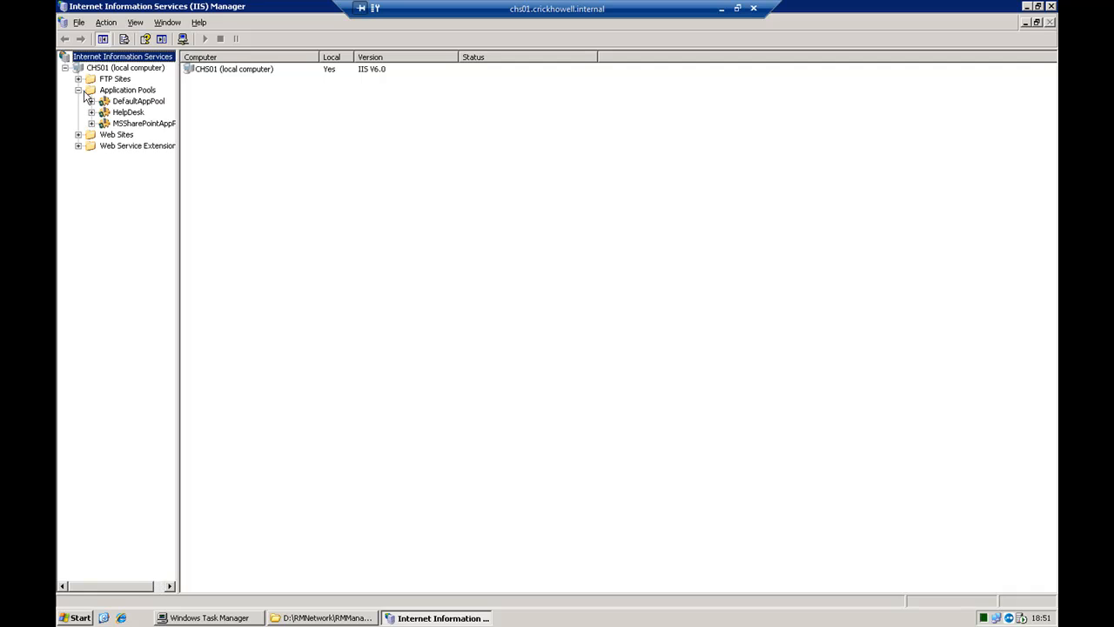
Create an application pool named Extranet, using an existing application pool as its template
right_click(108, 90)
mouse_move(175, 98)
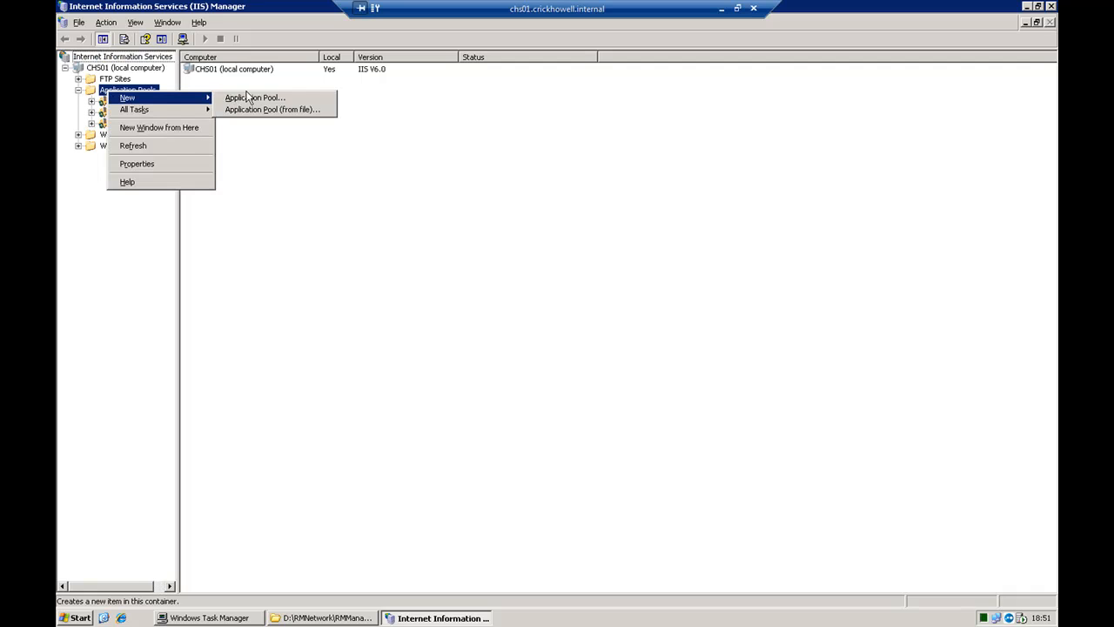
click(251, 99)
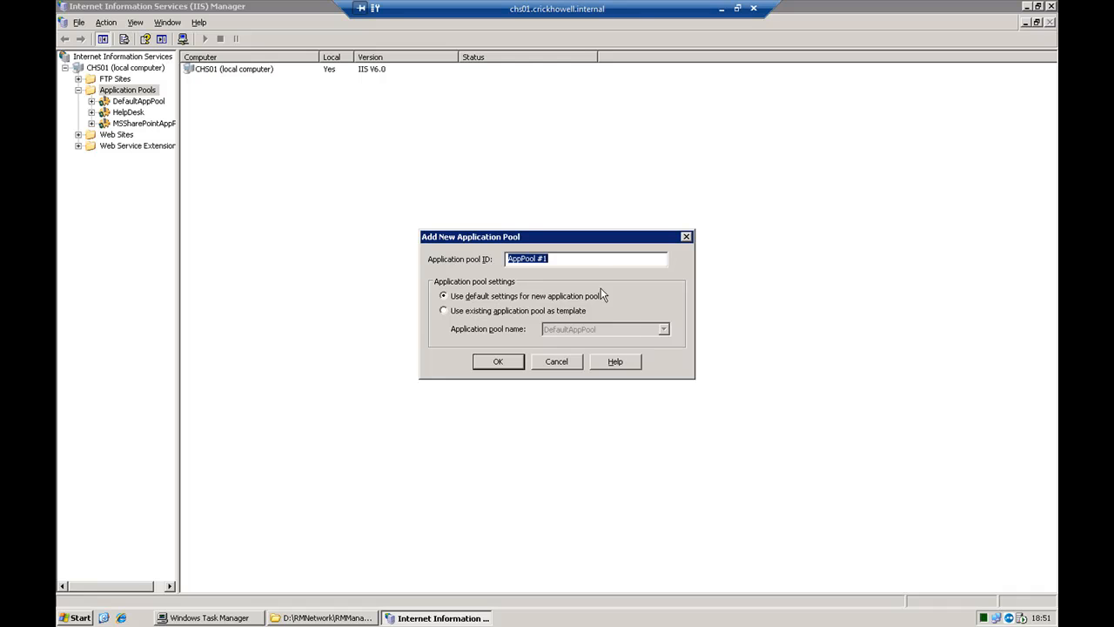
text(Extranet)
click(562, 311)
click(498, 361)
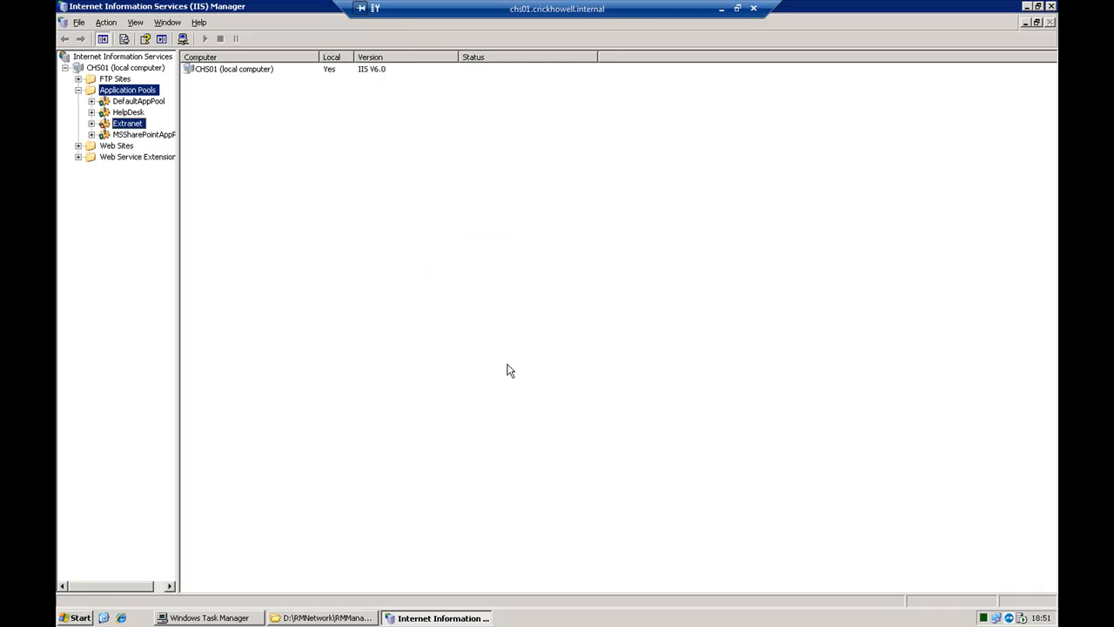
Disable the timed worker-process recycling and the idle shutdown for the Extranet application pool, check its identity and save the properties
right_click(119, 126)
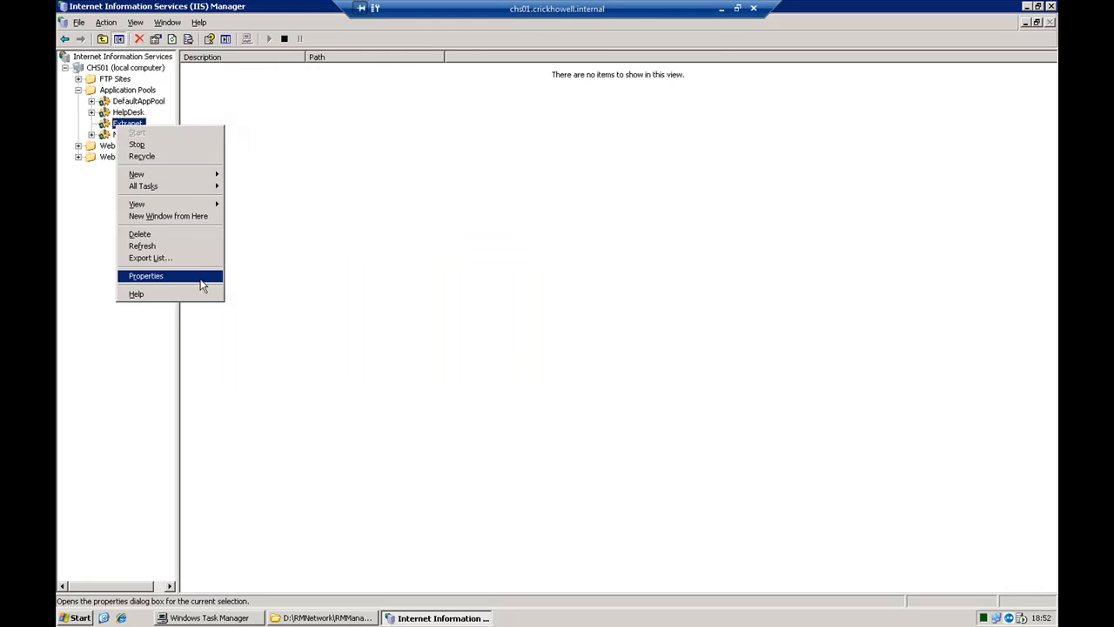
click(200, 279)
click(468, 209)
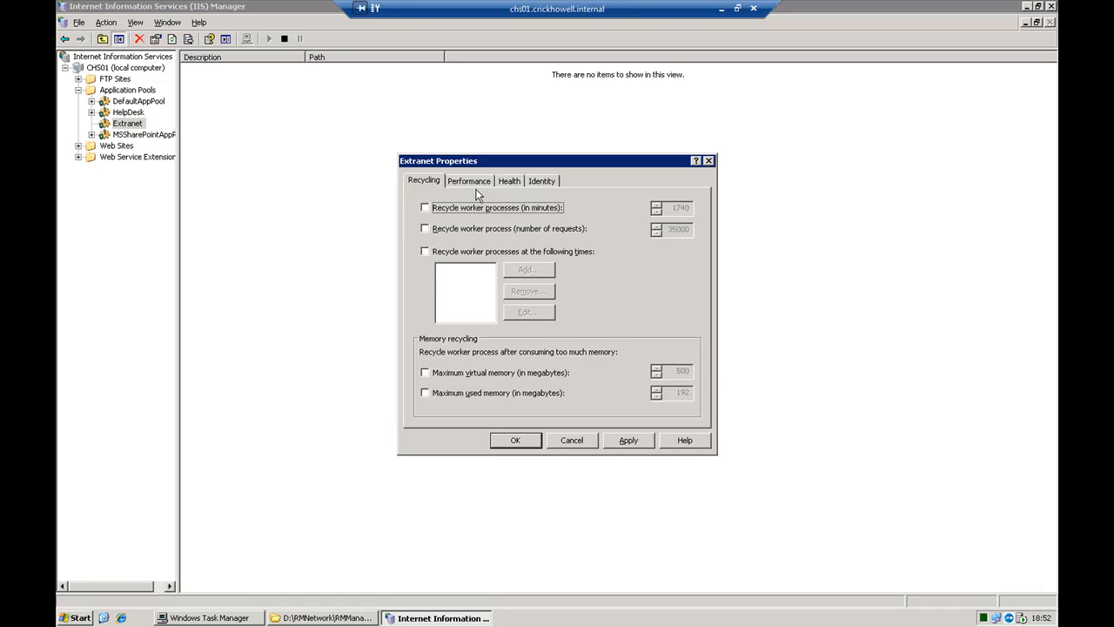
click(477, 185)
click(479, 218)
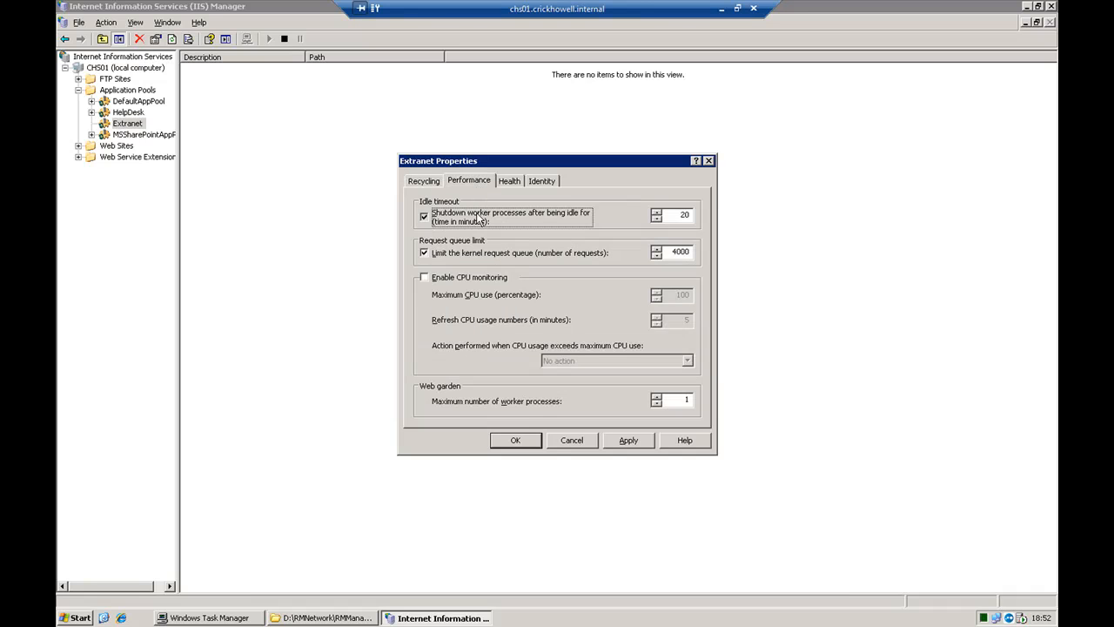
click(409, 177)
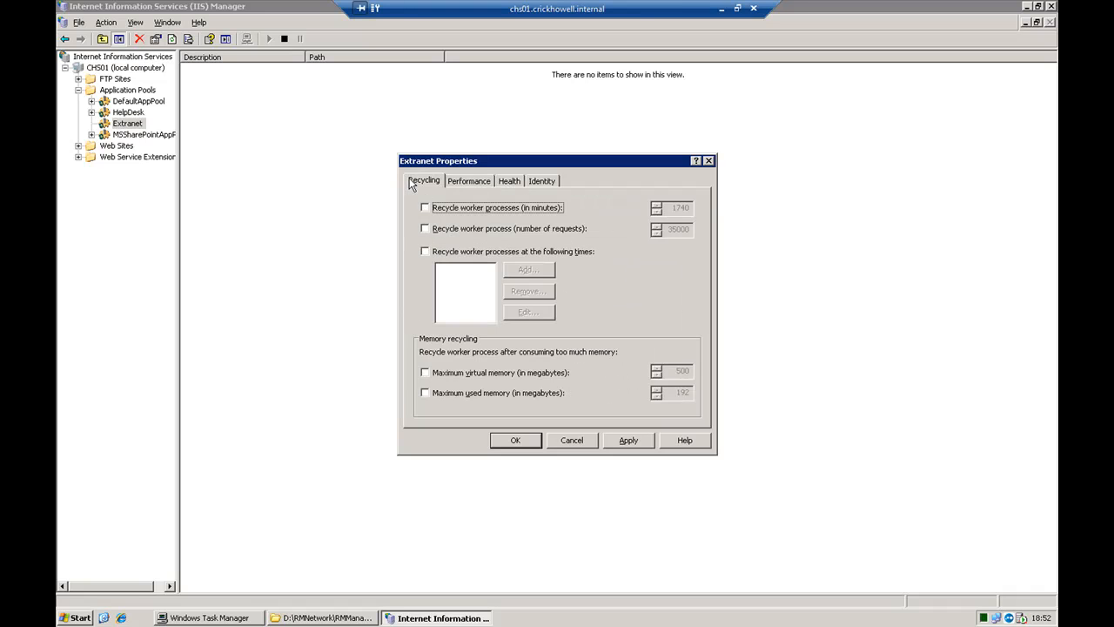
click(536, 182)
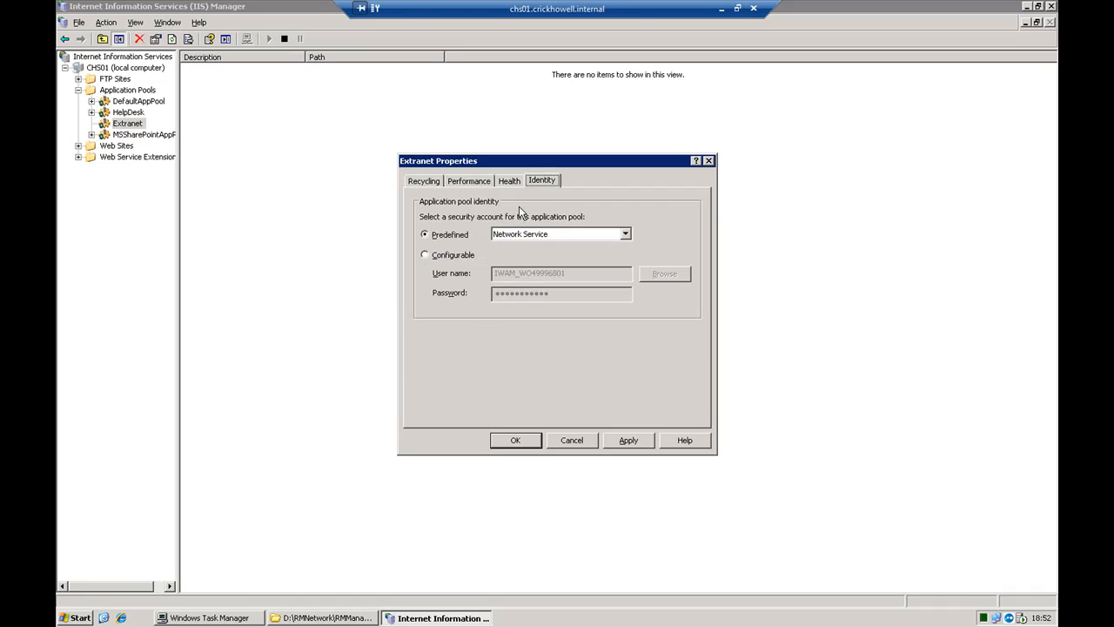
click(516, 441)
Collapse the application pools, expand the RM web site and select its Extranet folder
click(78, 89)
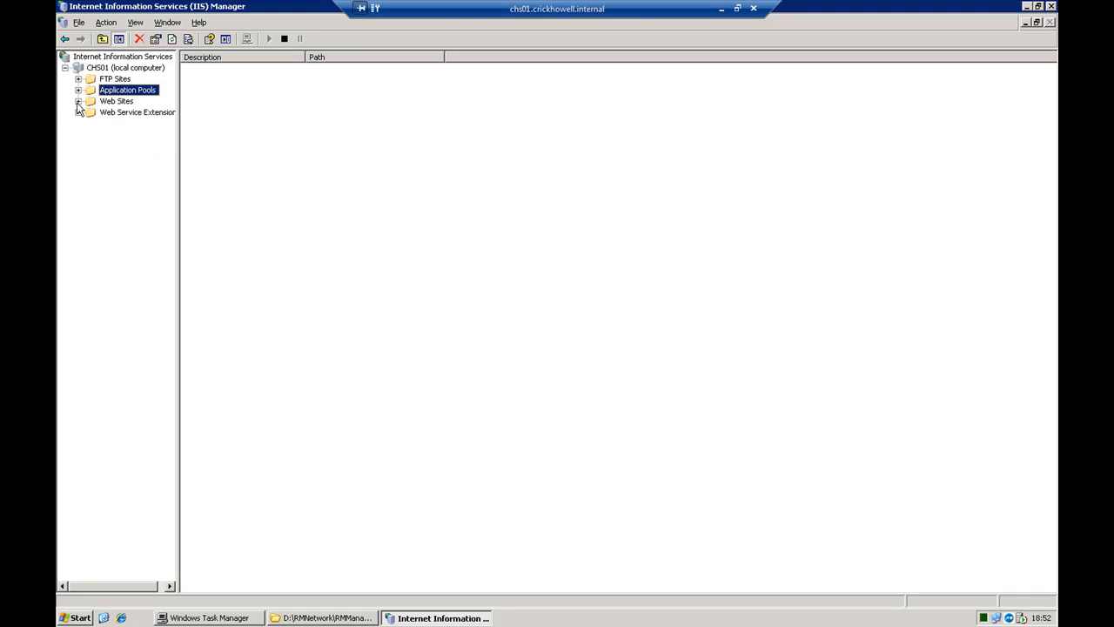
click(78, 101)
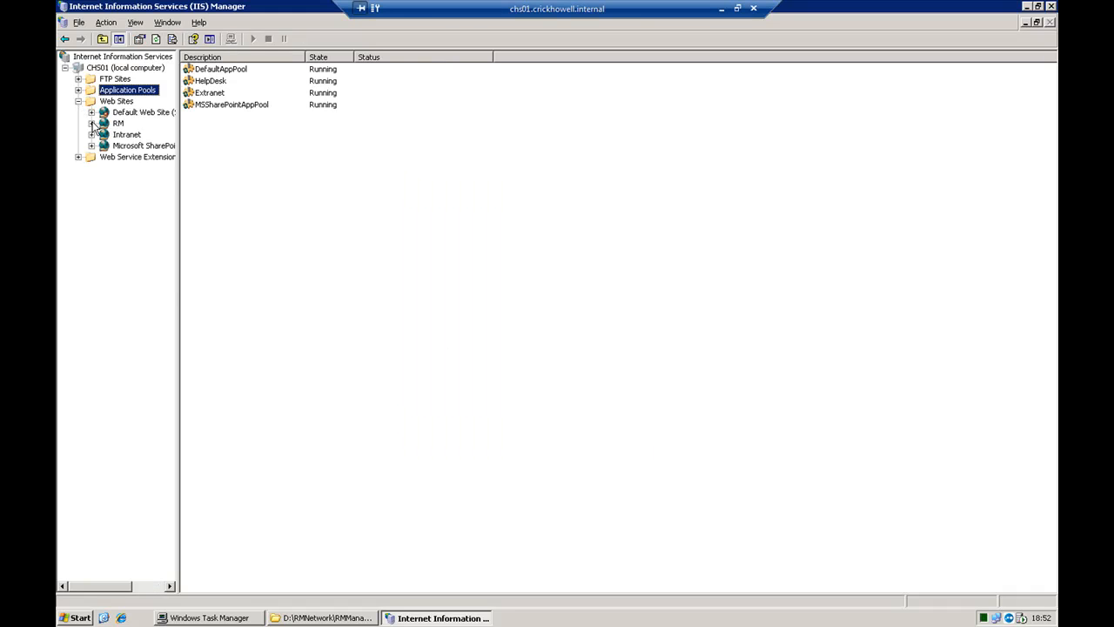
click(91, 123)
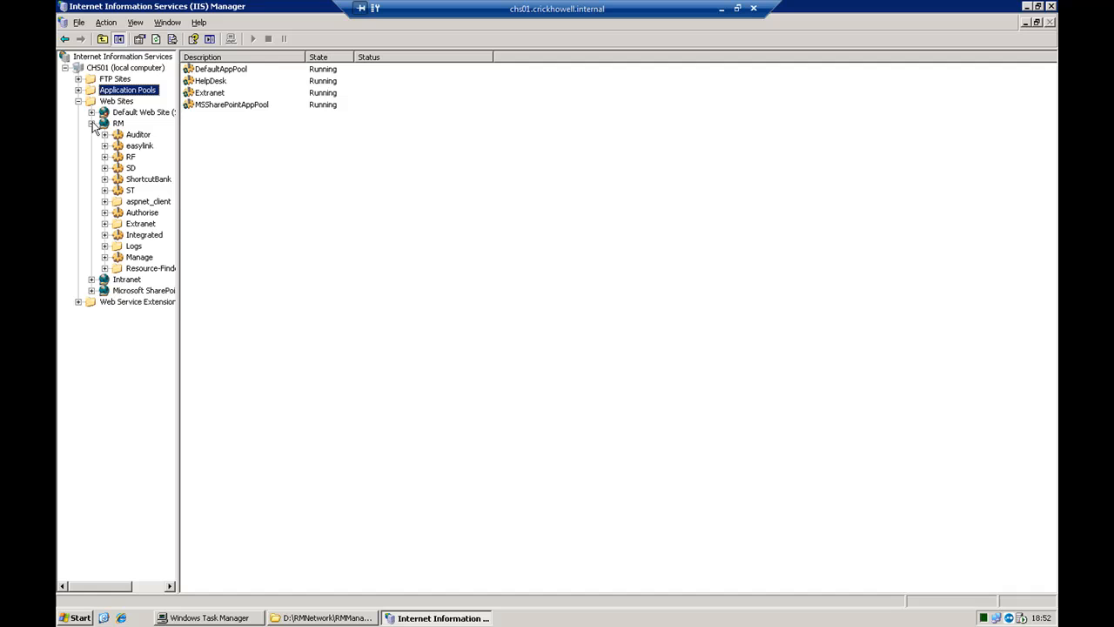
click(151, 228)
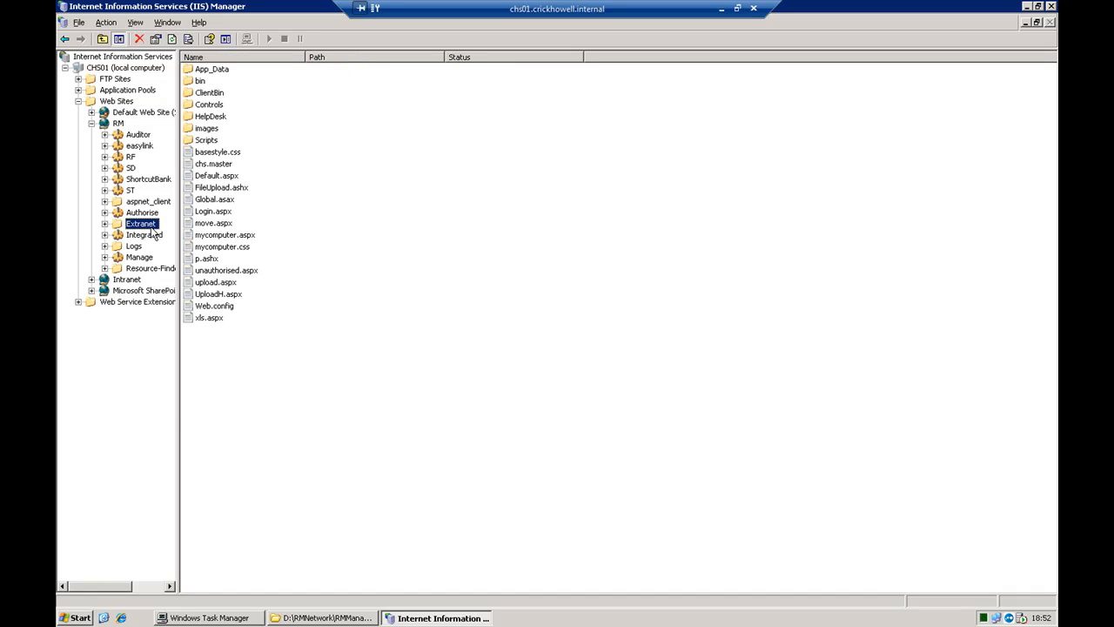
Check the NETWORK SERVICE permissions on the Extranet folder
right_click(152, 229)
click(215, 256)
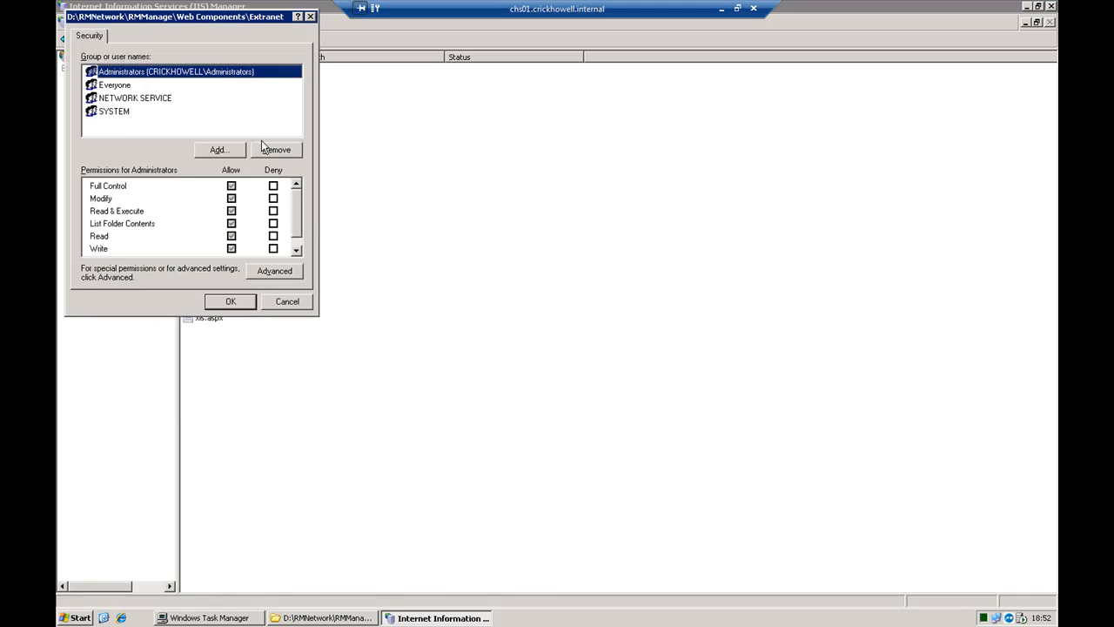
click(91, 101)
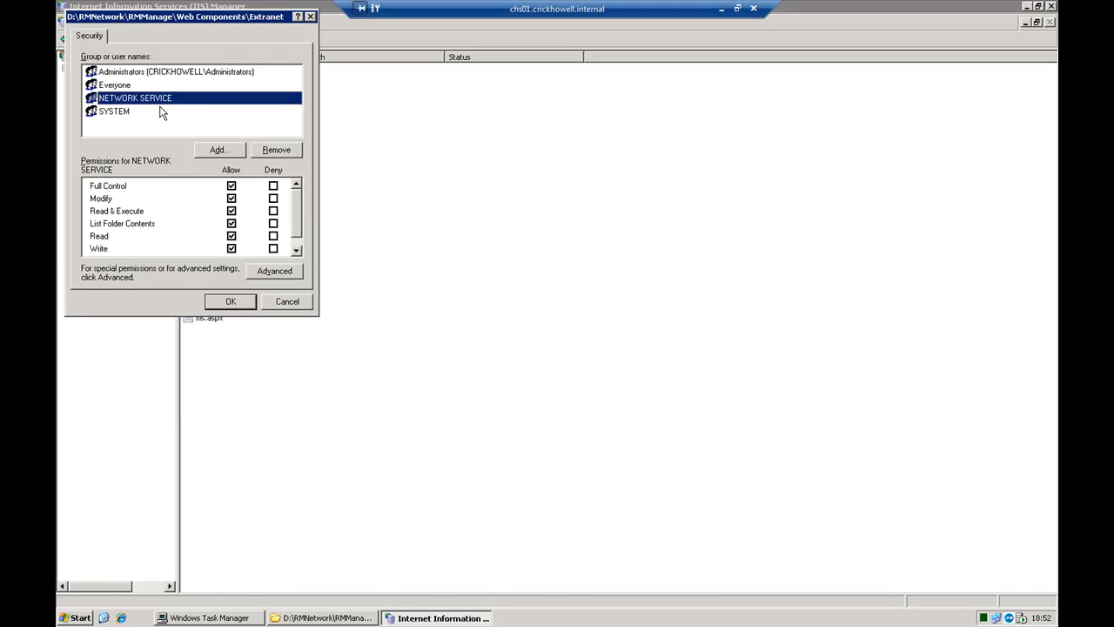
click(222, 302)
Create an application for the Extranet folder, assign it to the Extranet application pool and apply the change
right_click(126, 224)
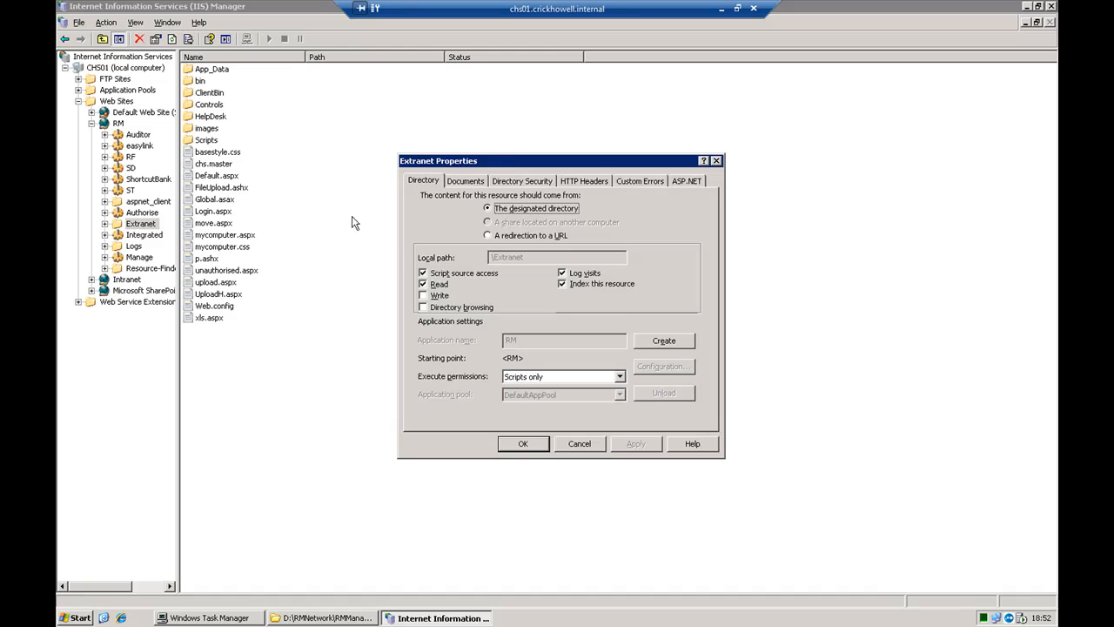
click(669, 342)
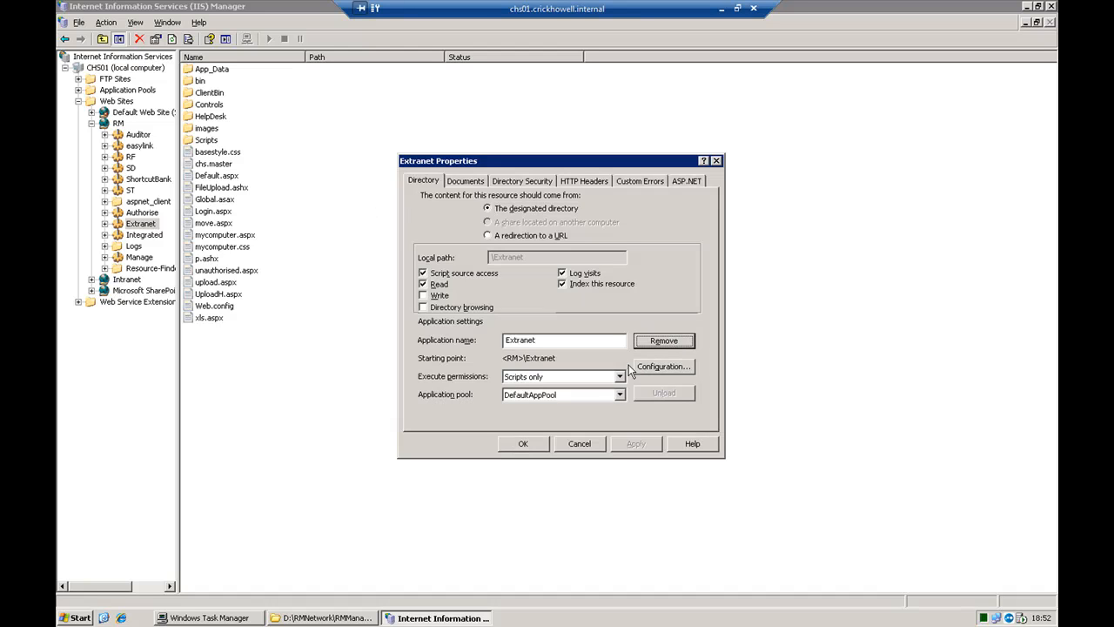
click(586, 394)
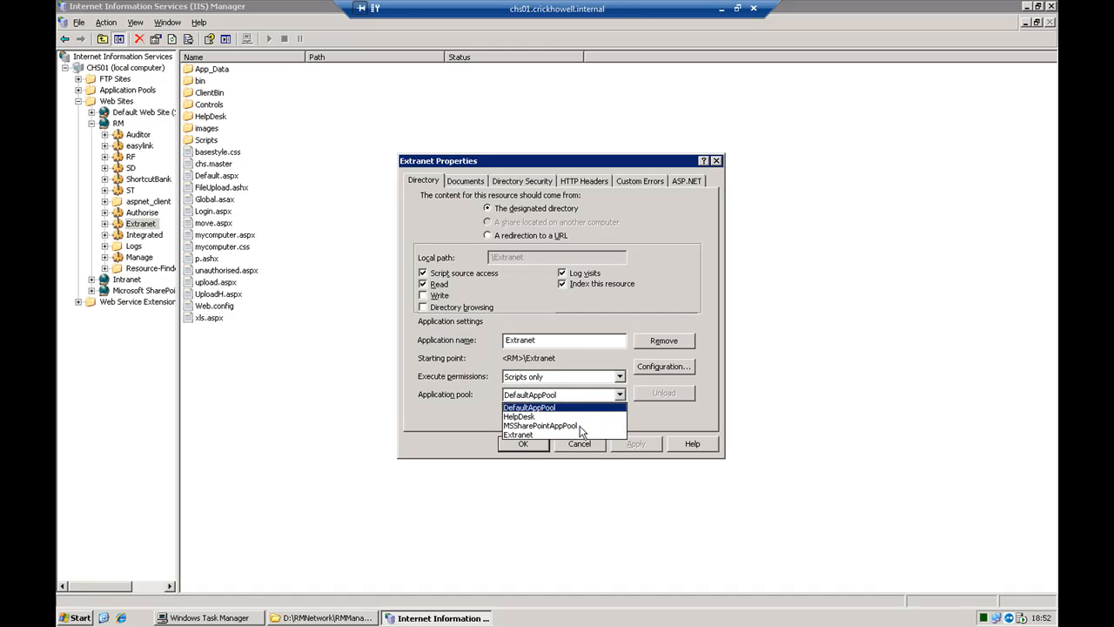
click(579, 435)
click(634, 450)
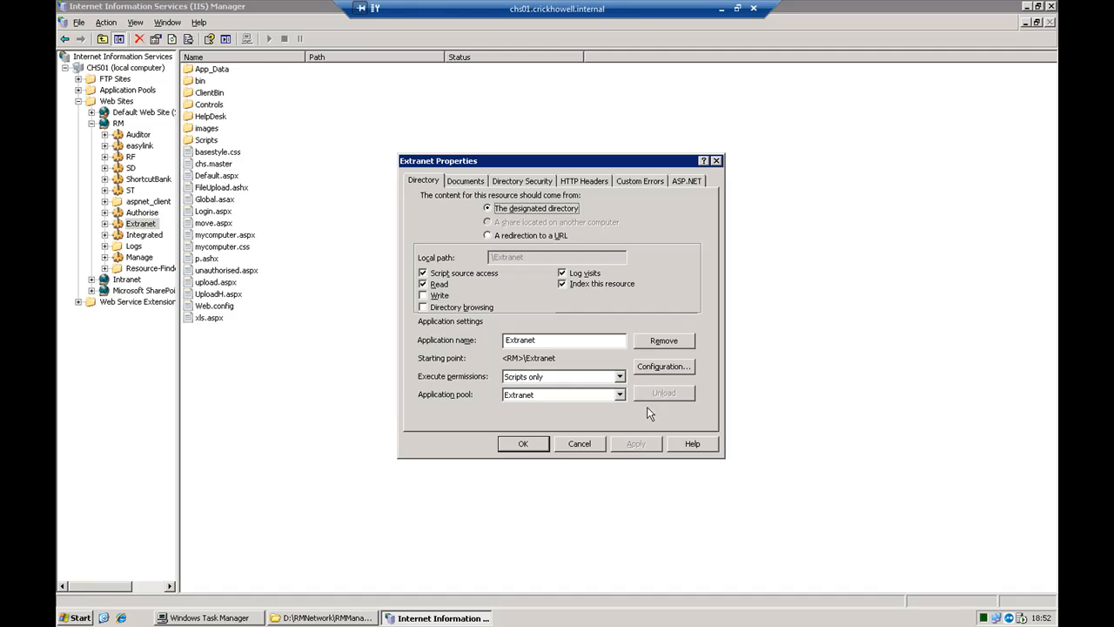
Remove the existing aspnet_isapi.dll wildcard application map from the Extranet application's configuration
click(659, 372)
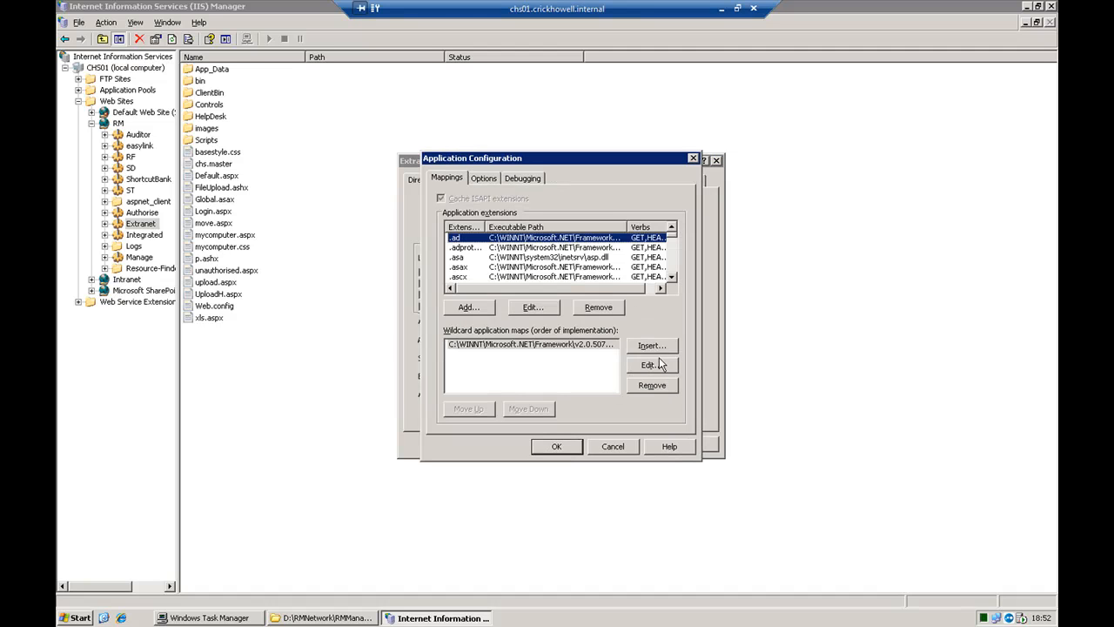
click(606, 347)
click(649, 365)
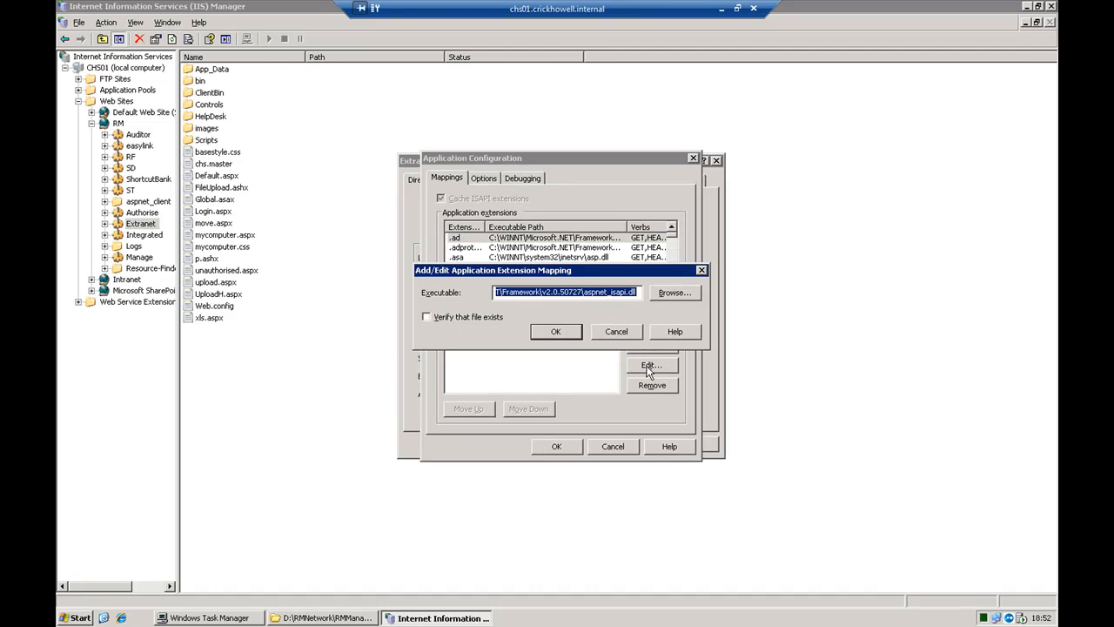
key(Delete)
click(620, 331)
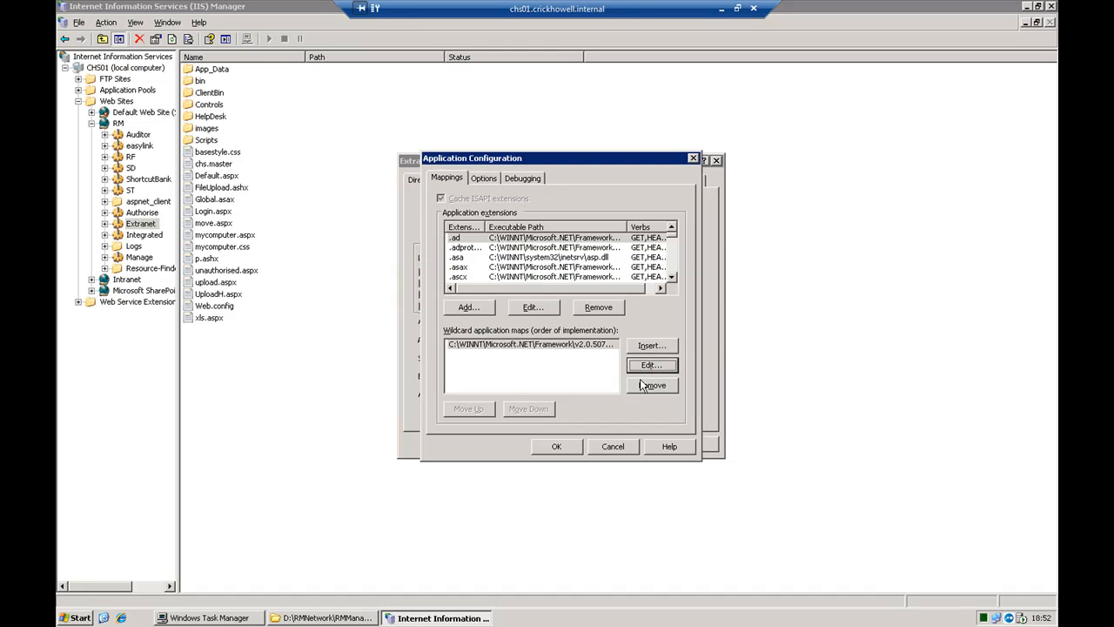
click(651, 386)
click(533, 344)
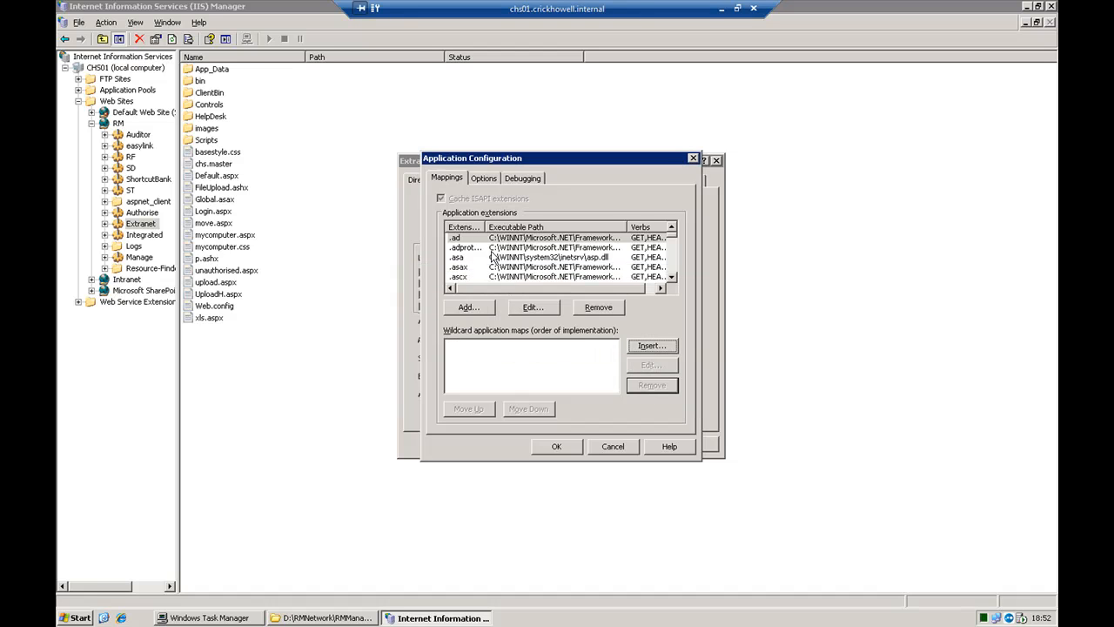
Copy the executable path from the .aspx extension mapping of the Extranet application
click(470, 250)
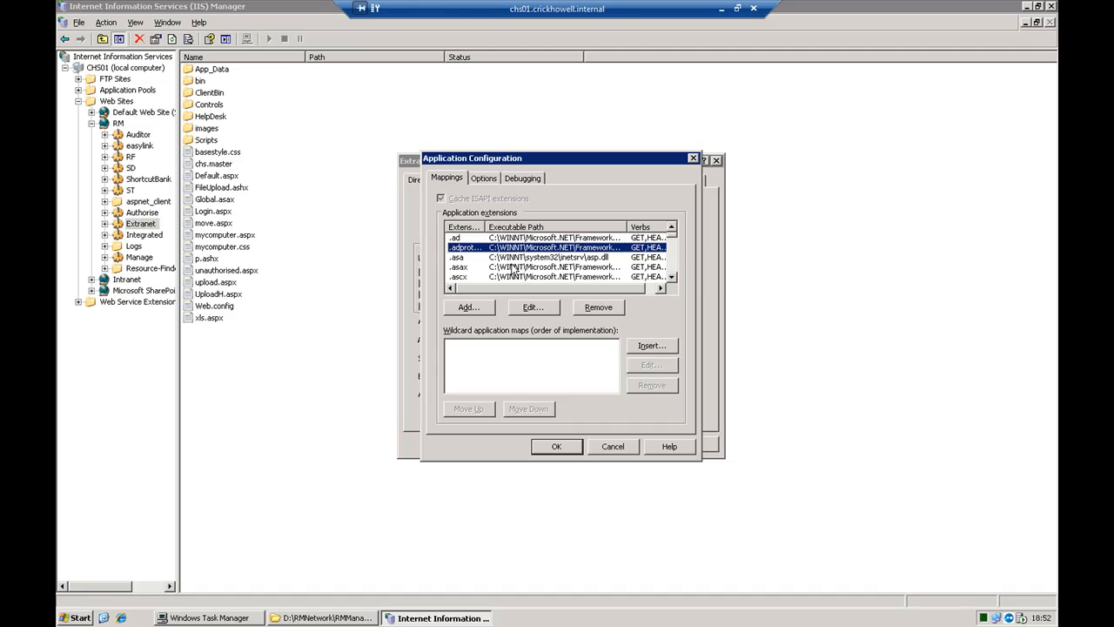
scroll(513, 272, down, 1)
scroll(512, 272, down, 1)
text(.aspx)
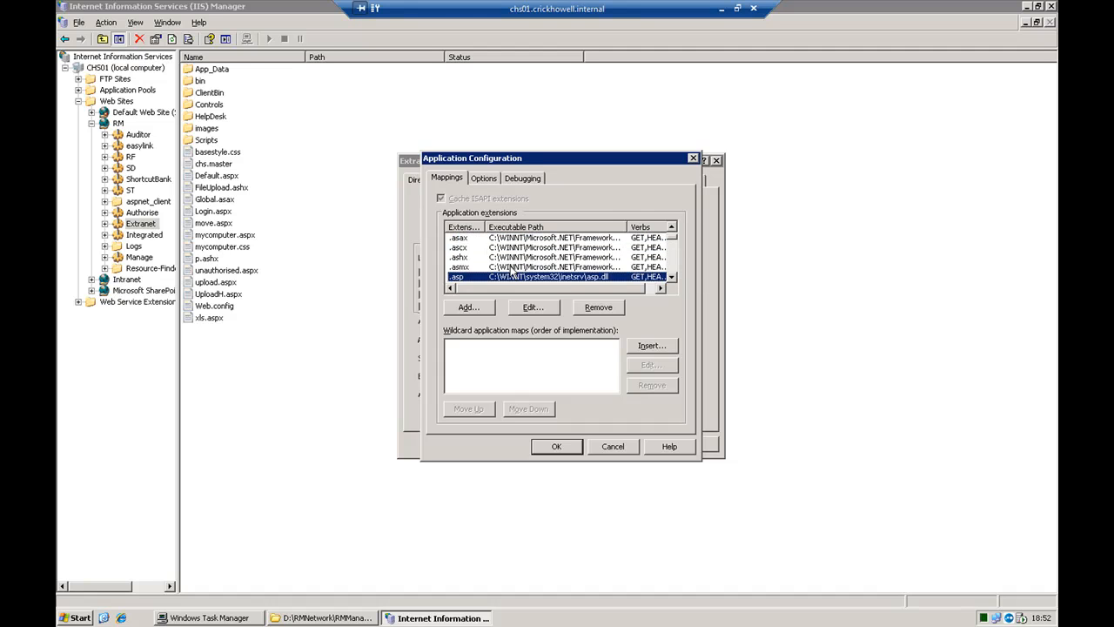
click(535, 306)
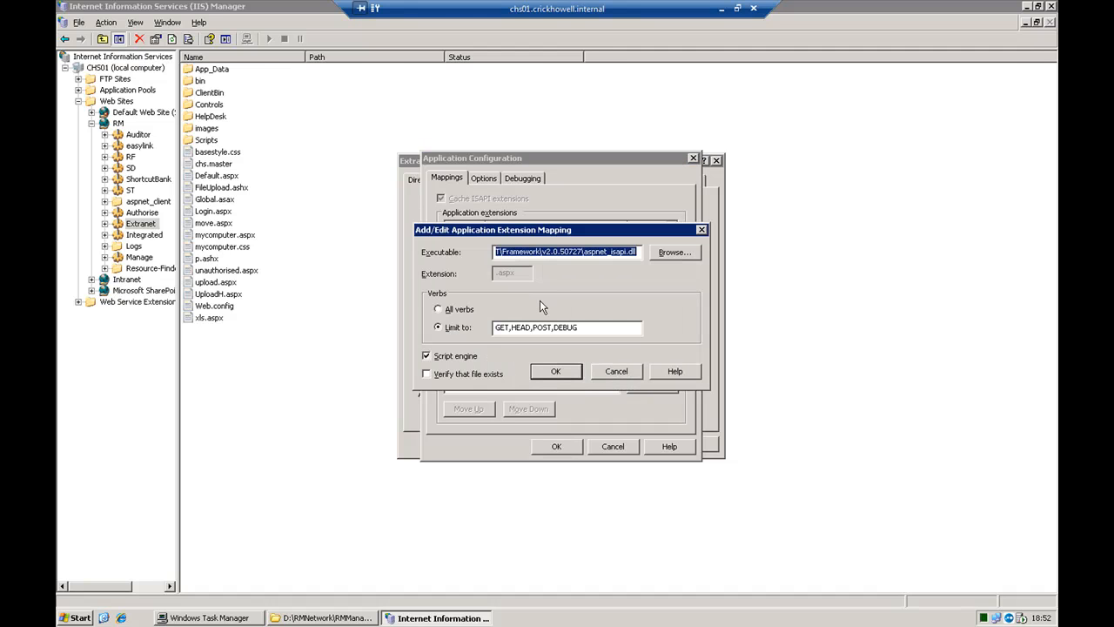
right_click(541, 251)
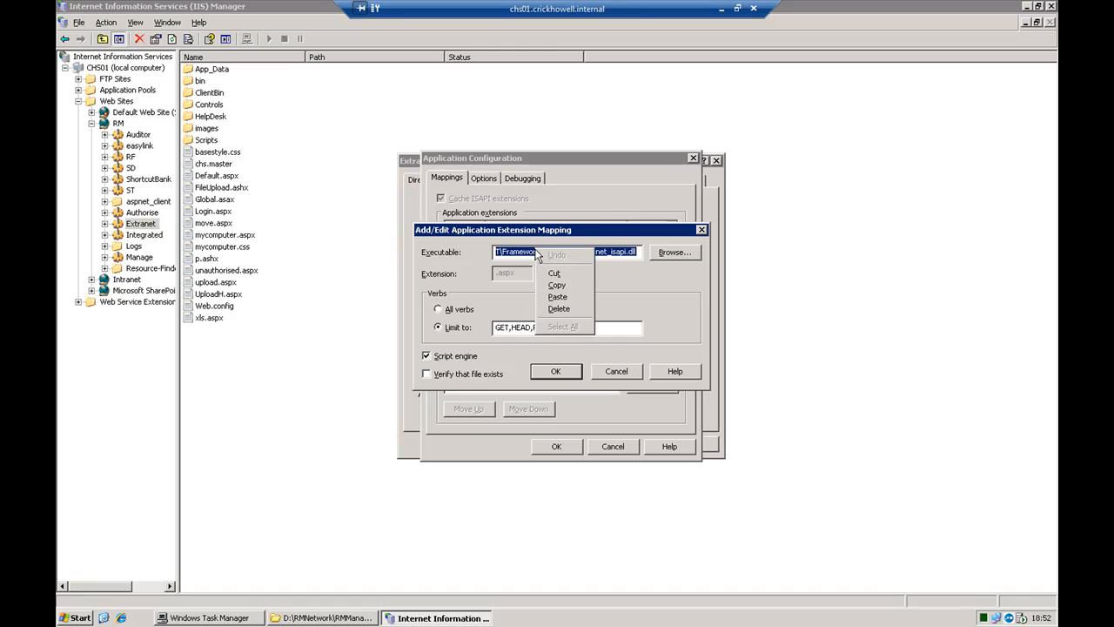
click(558, 285)
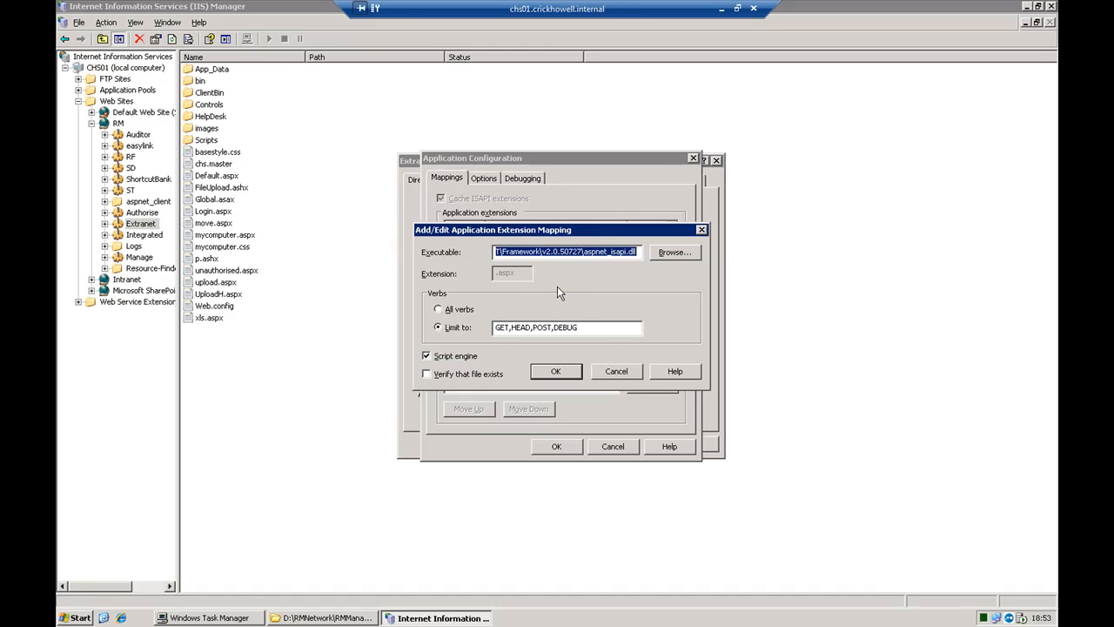
click(573, 372)
Insert a wildcard application map with the copied aspnet_isapi.dll path, turn off file-existence verification and recheck the entry
click(651, 349)
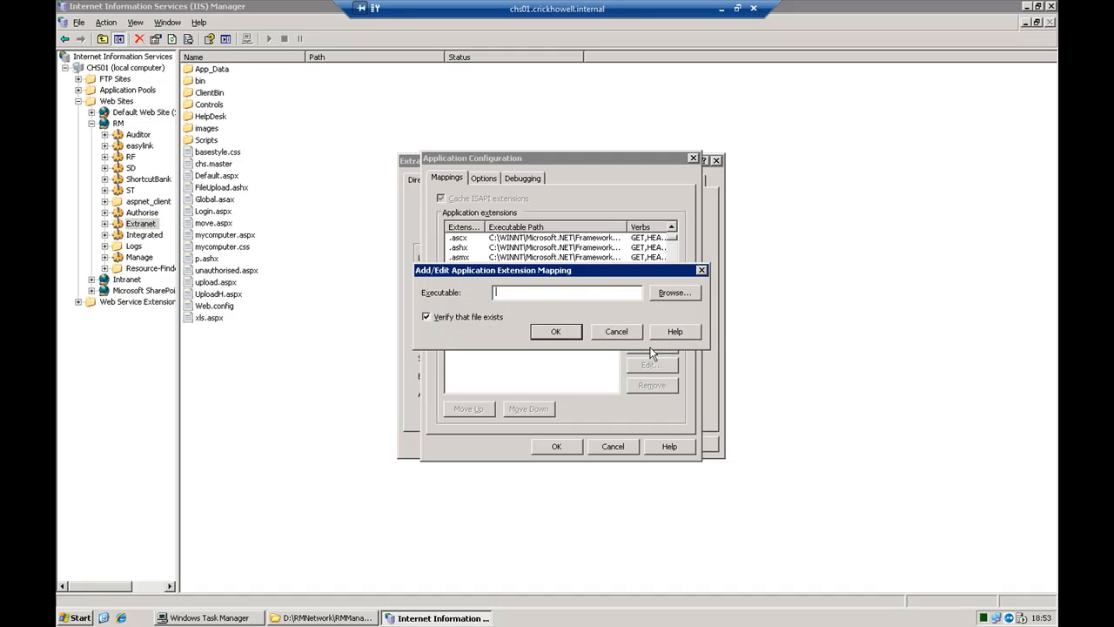
key(ctrl+v)
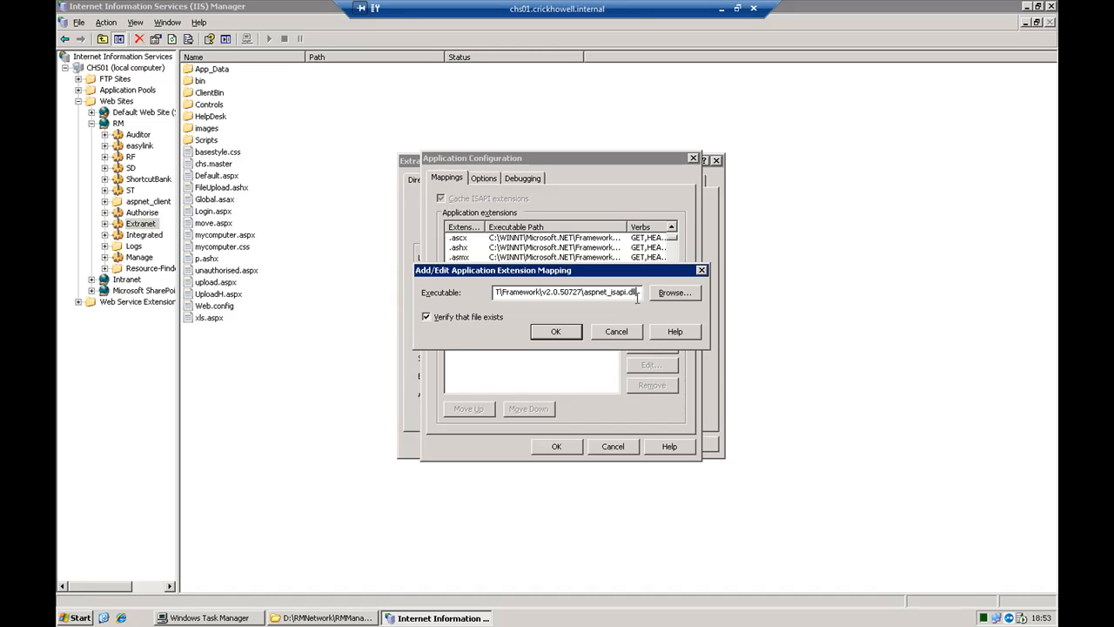
click(426, 316)
click(545, 333)
click(535, 348)
click(651, 372)
click(556, 332)
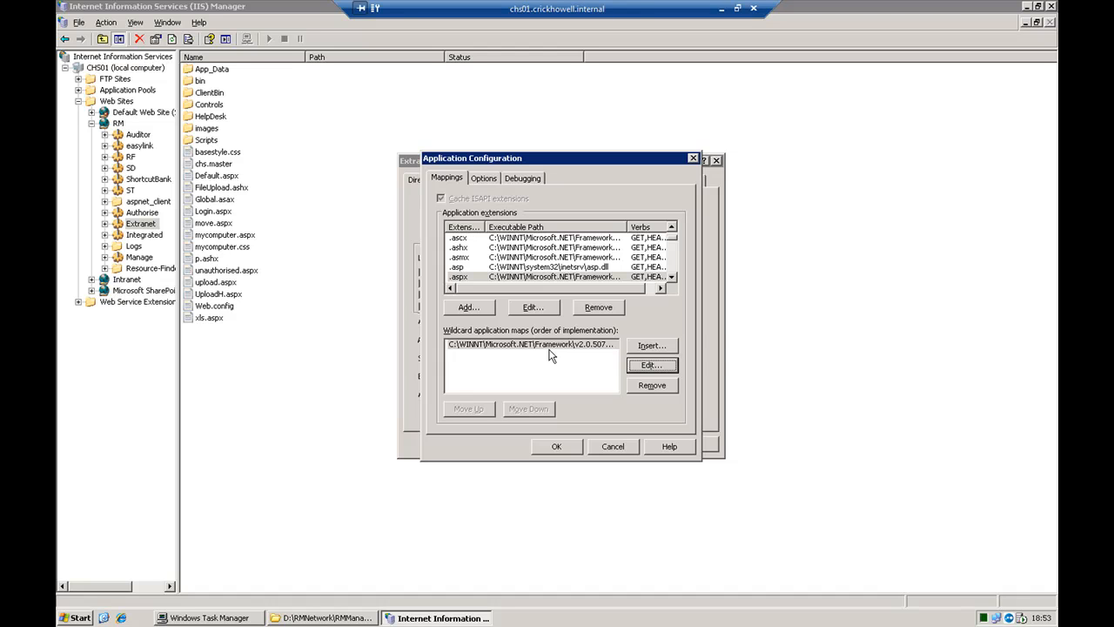
Look over the Extranet application's options and debugging settings, and accept the application configuration
click(482, 176)
click(508, 178)
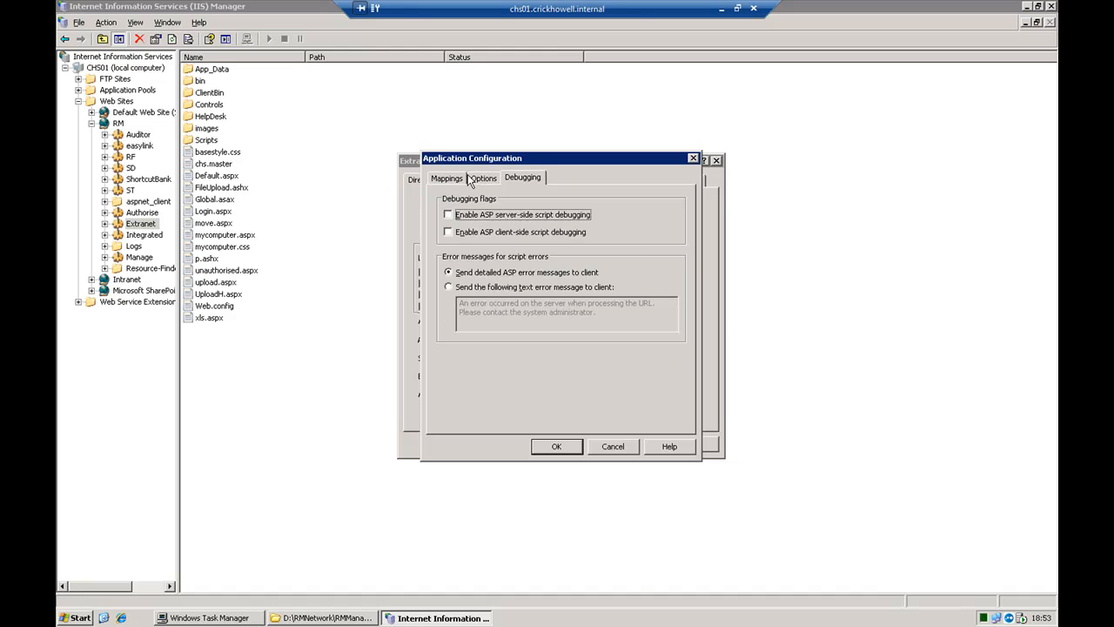
click(451, 179)
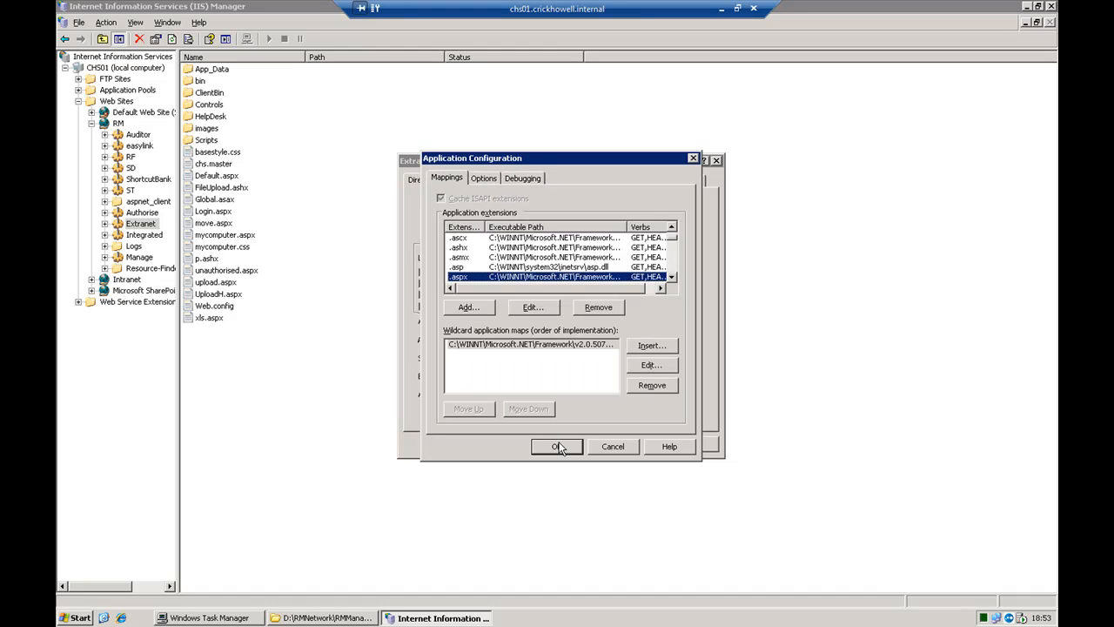
click(558, 446)
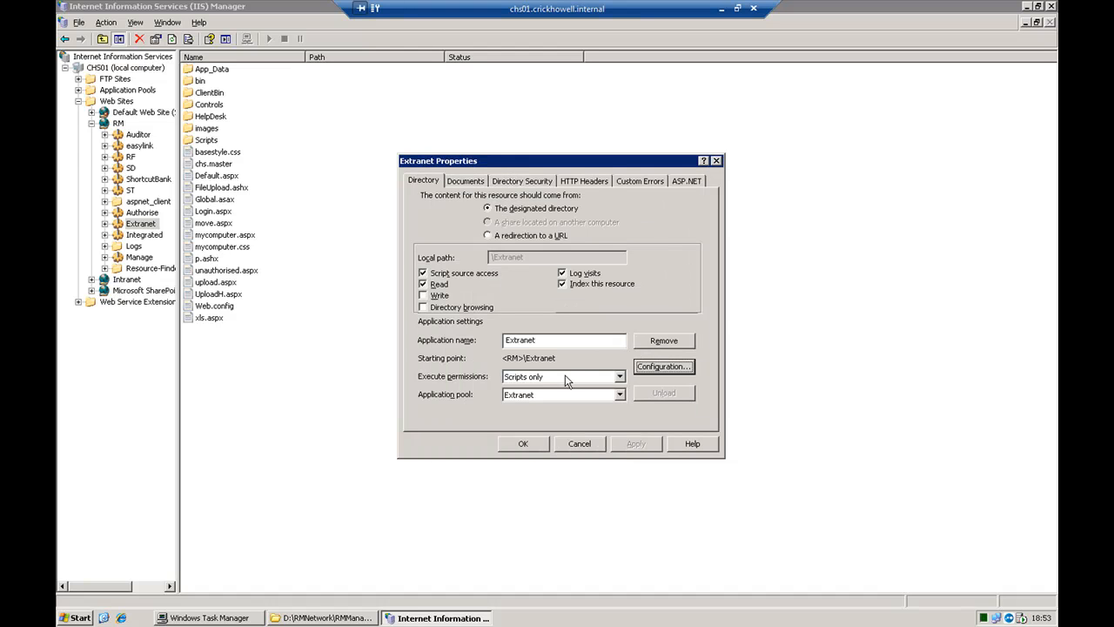
Review the Extranet directory's anonymous access, authentication methods and default domain
click(537, 184)
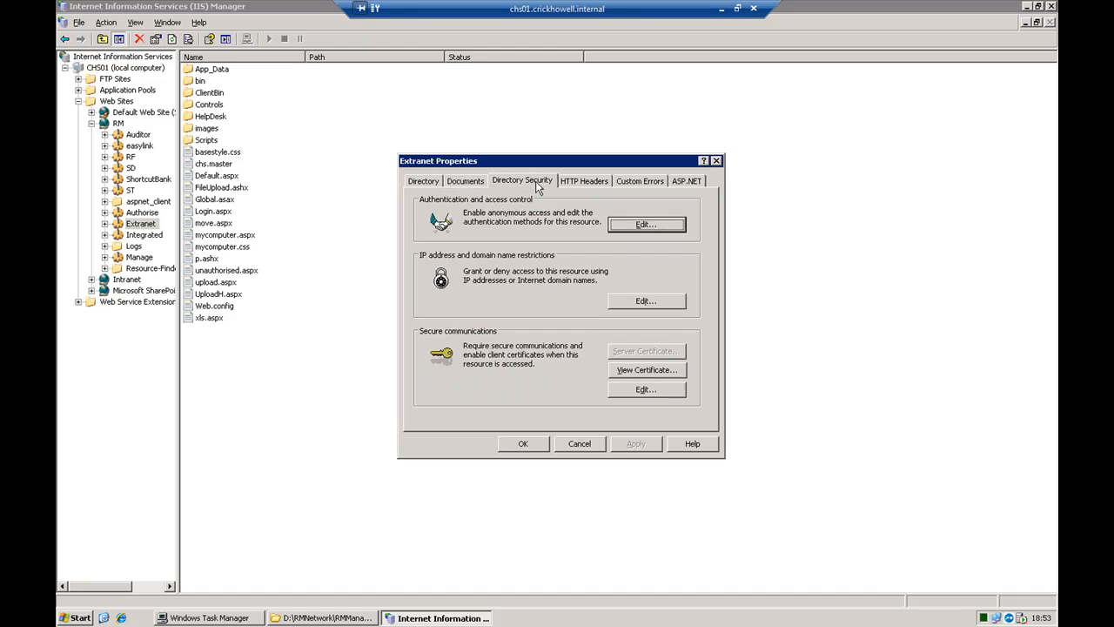
click(639, 228)
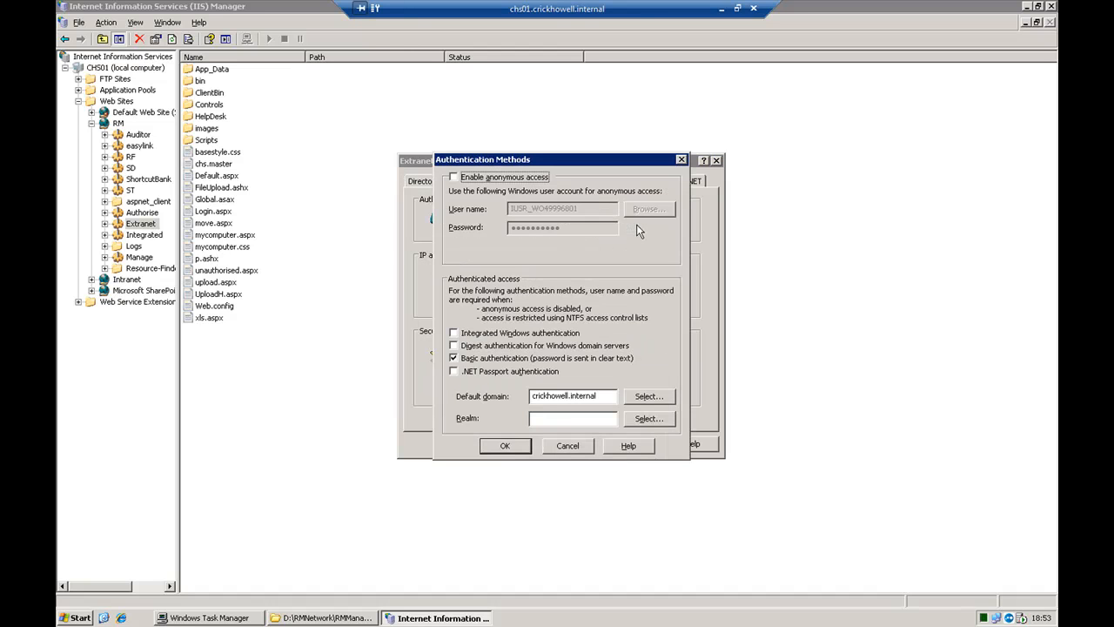
double_click(505, 180)
drag(603, 397, 530, 383)
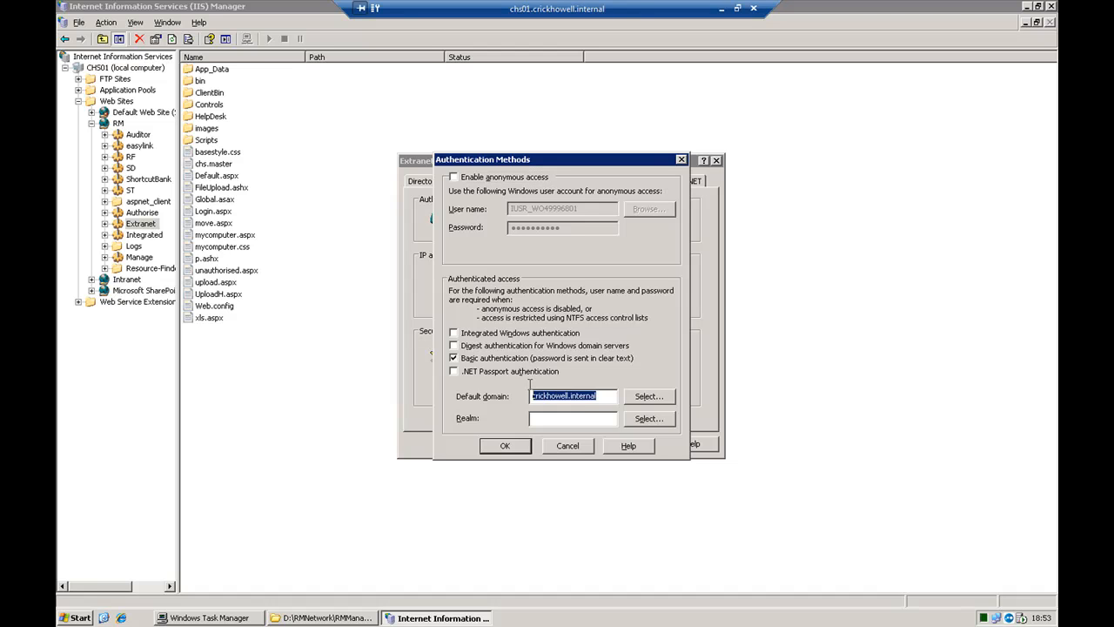
click(570, 397)
click(521, 451)
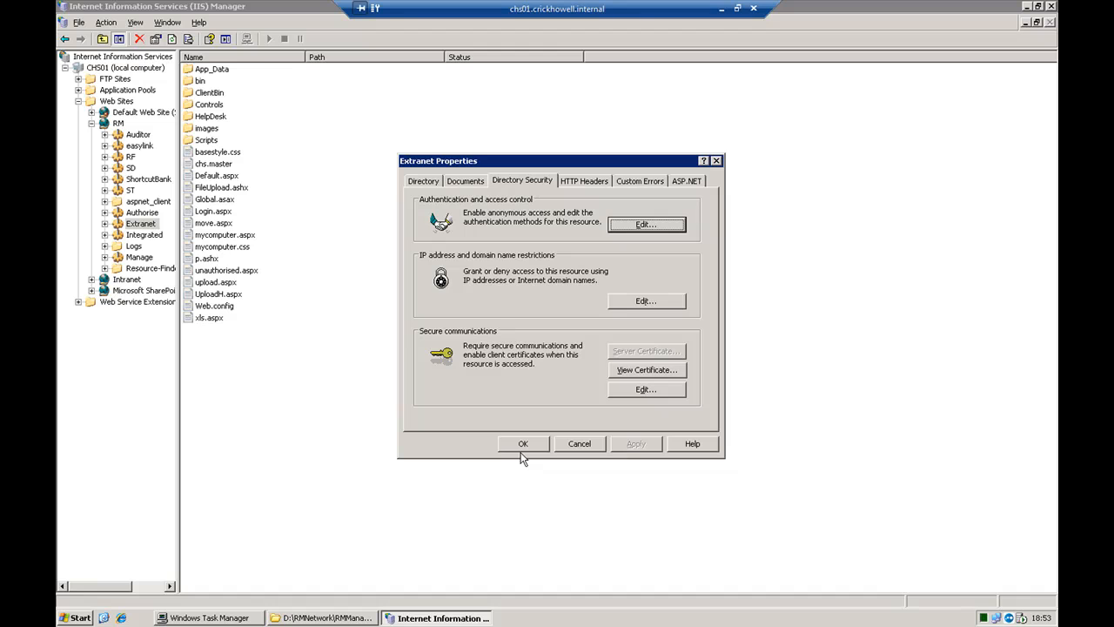
Confirm the .xap MIME type as application/x-silverlight-app for the Extranet application and save its properties
click(601, 183)
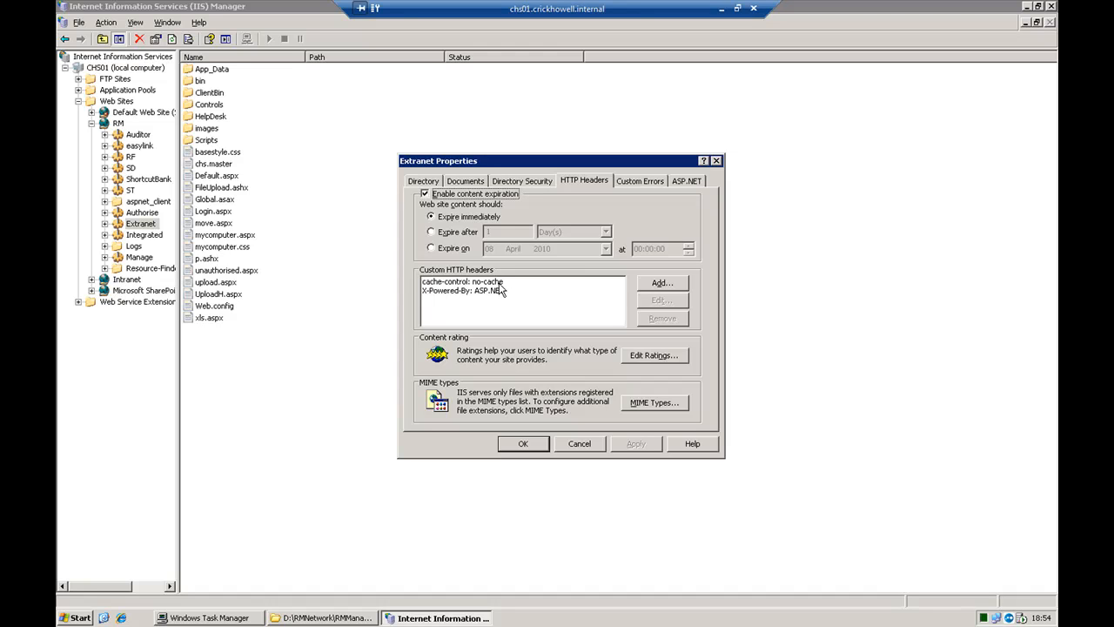
click(643, 412)
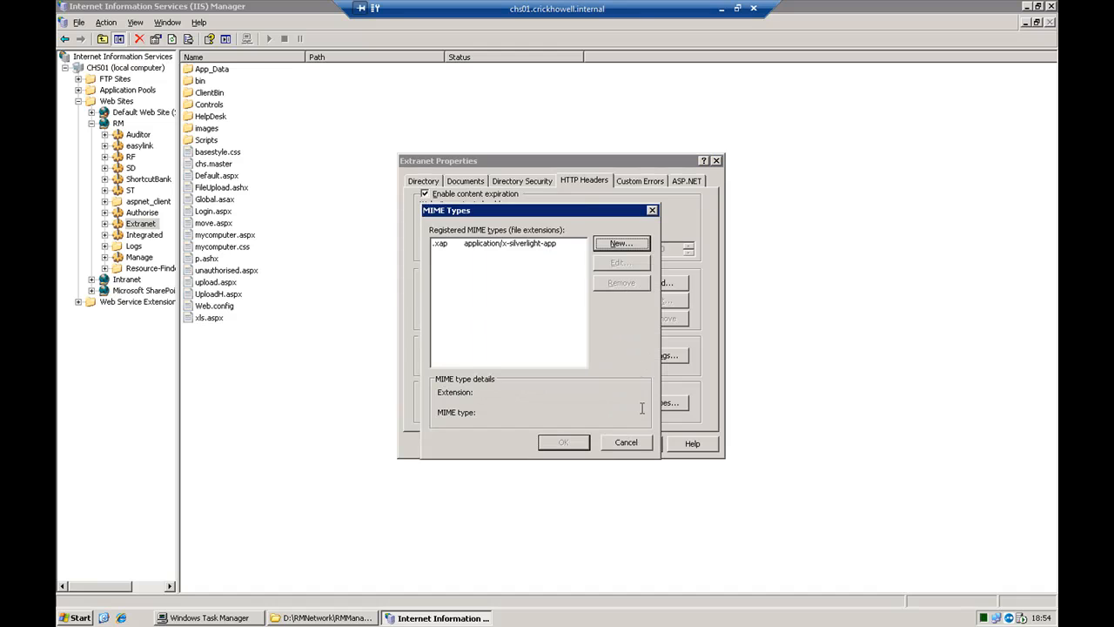
double_click(550, 244)
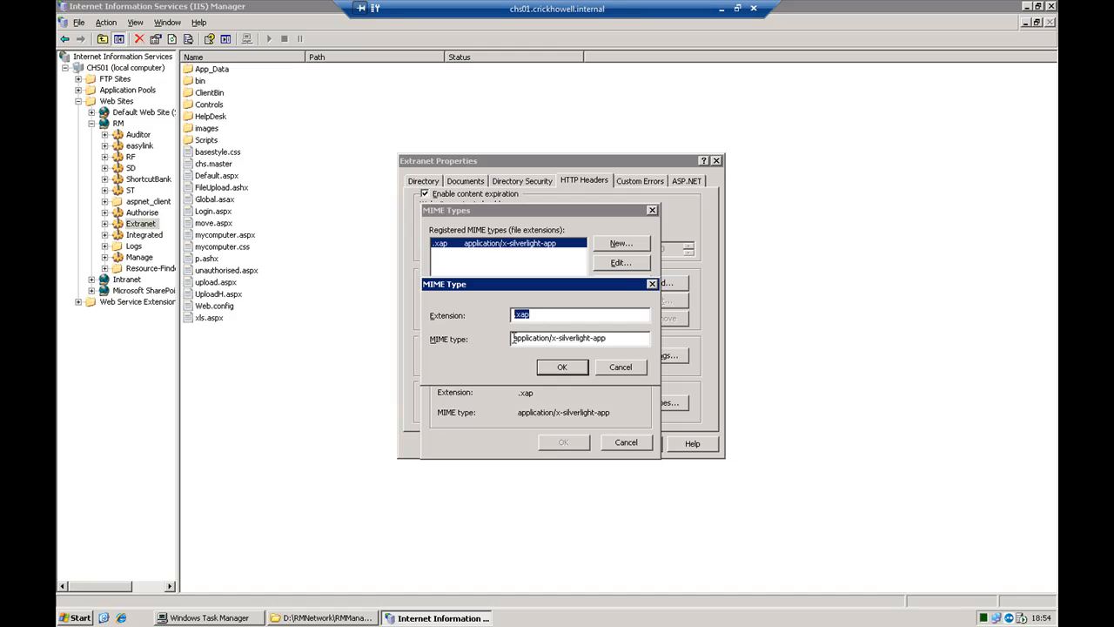
drag(514, 339, 551, 344)
click(550, 344)
click(563, 366)
click(565, 443)
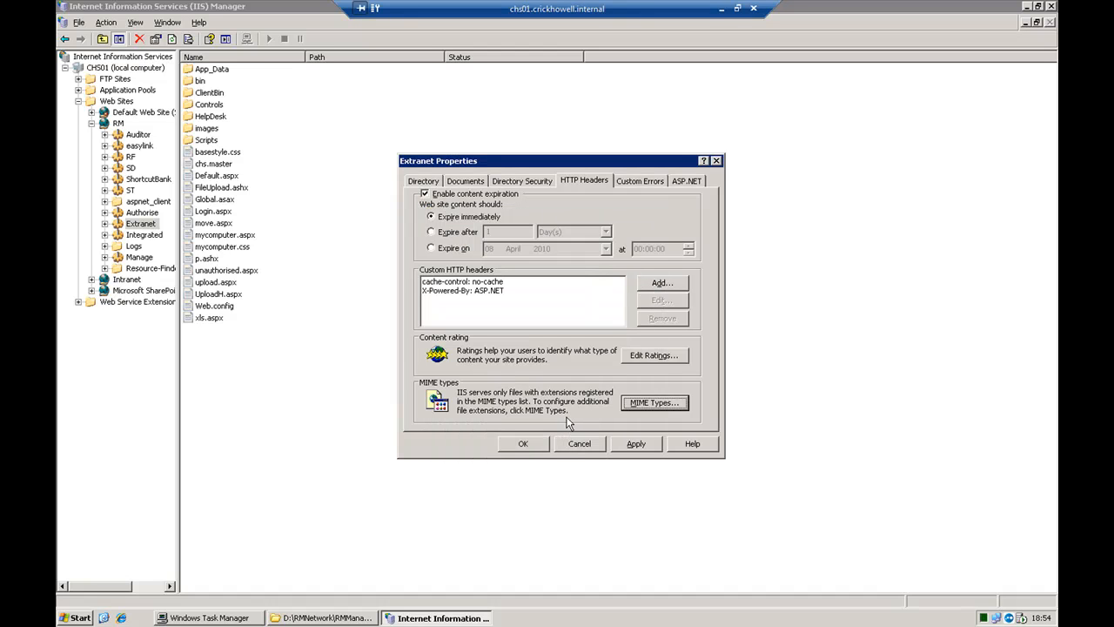
click(547, 446)
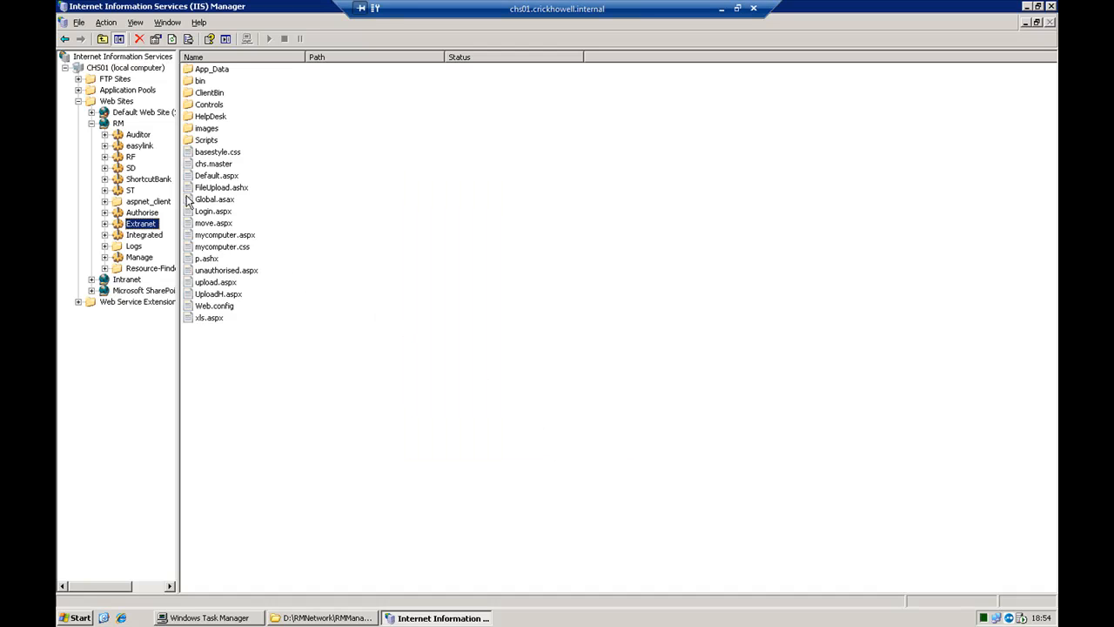
Open the server's Web Service Extensions to check which extensions are allowed
click(78, 304)
click(108, 305)
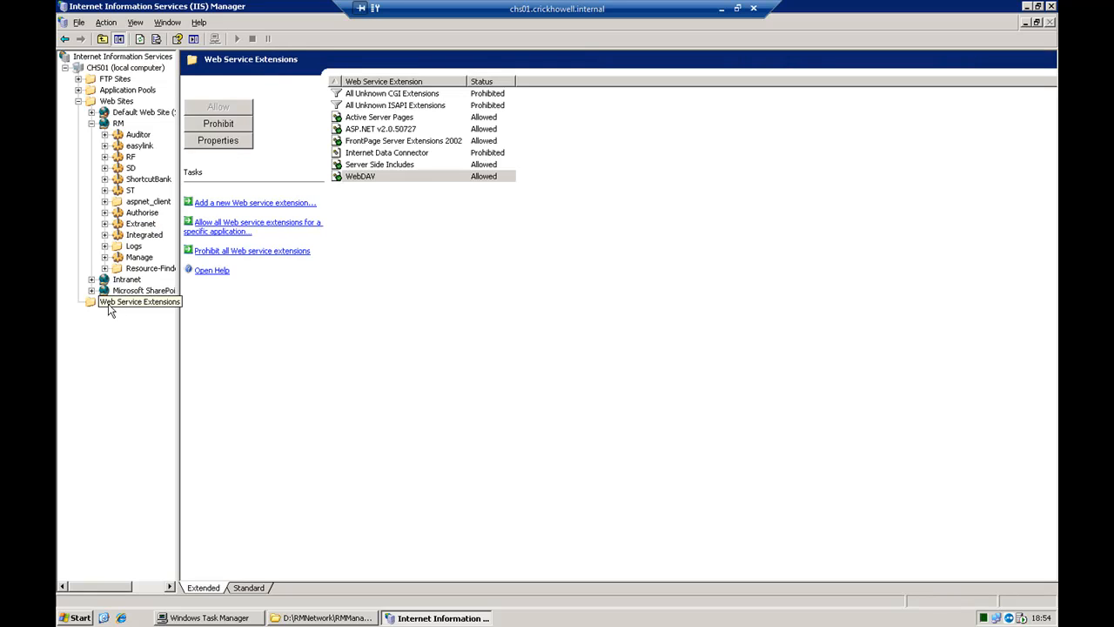